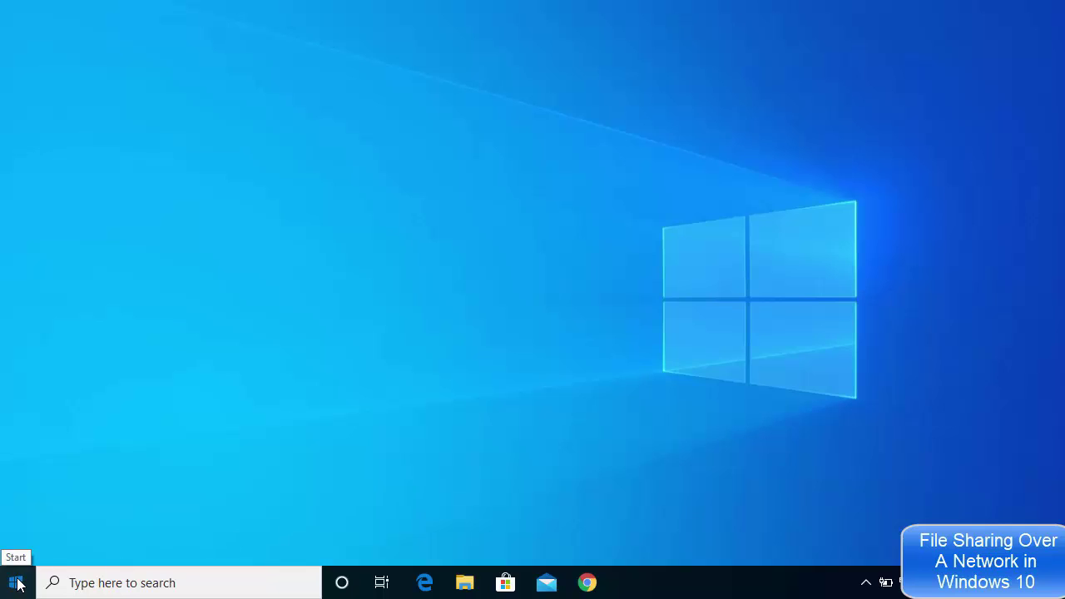
Step: Open the Ethernet connection's properties in Network & Internet settings to see the Private profile
left_click(17, 583)
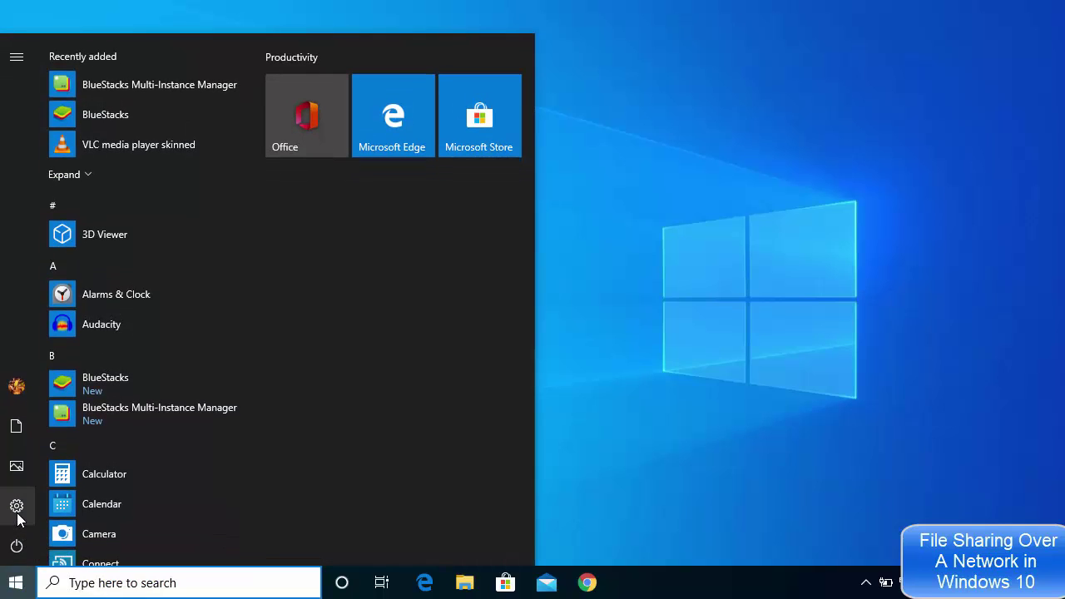
left_click(58, 509)
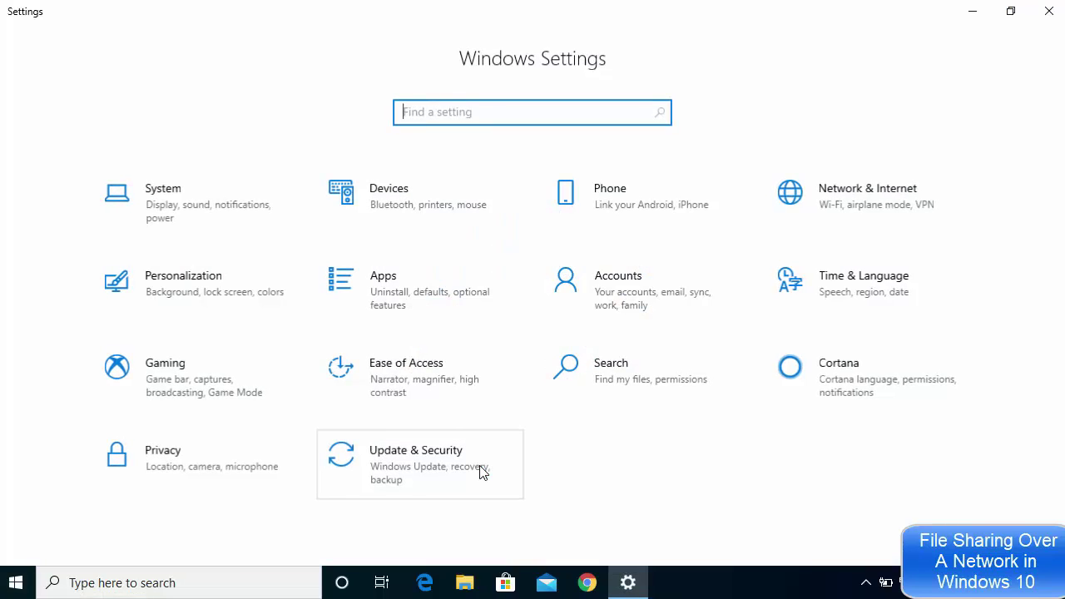
left_click(847, 205)
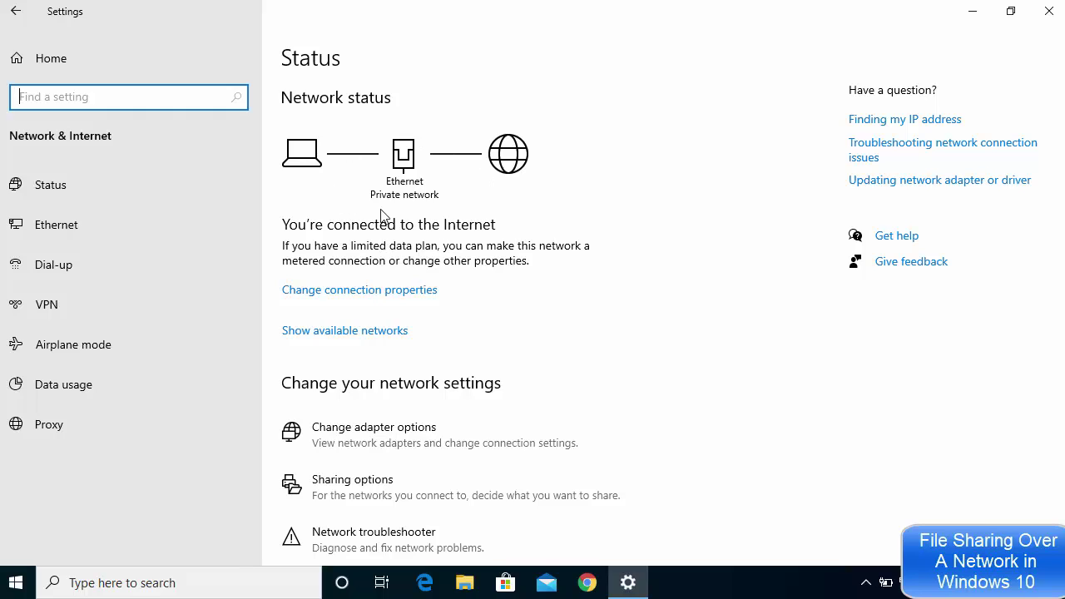
left_click(362, 295)
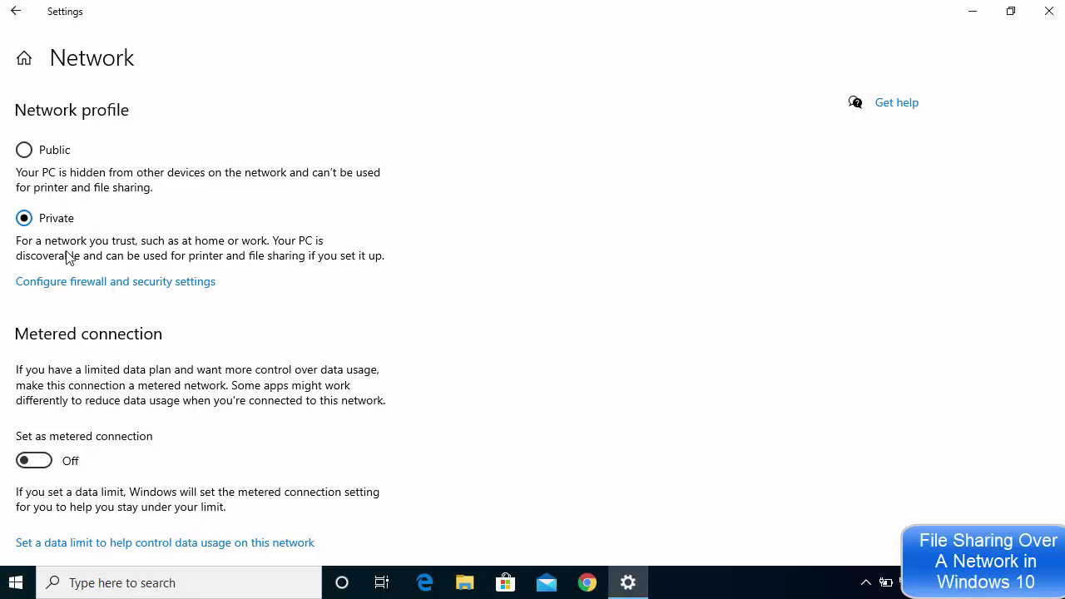
Step: Return to the network Status page and open Sharing options
left_click(18, 15)
left_click(70, 182)
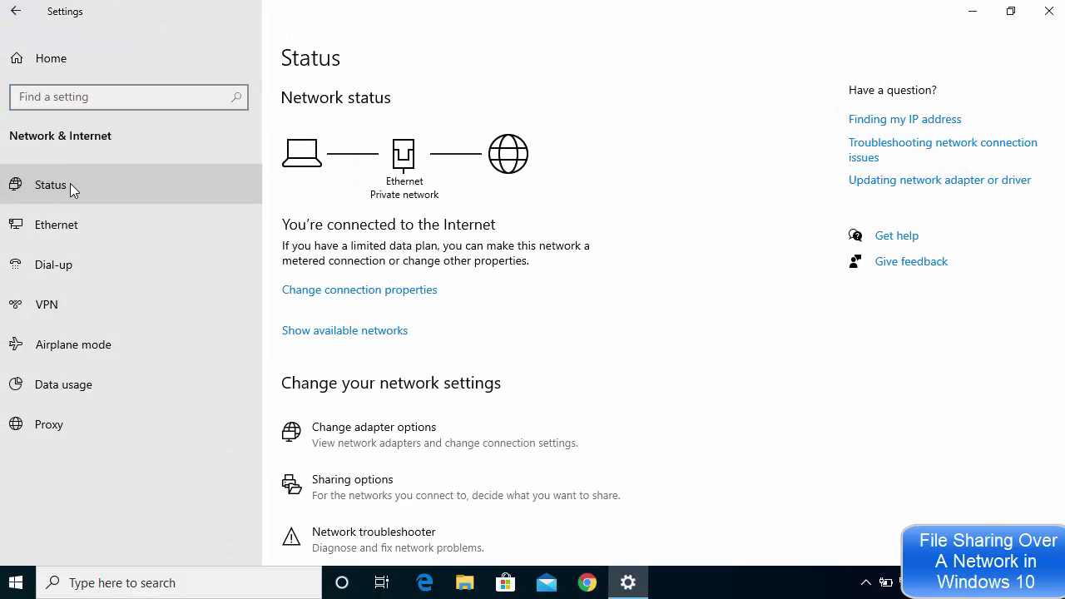
scroll(593, 323, "down", 2)
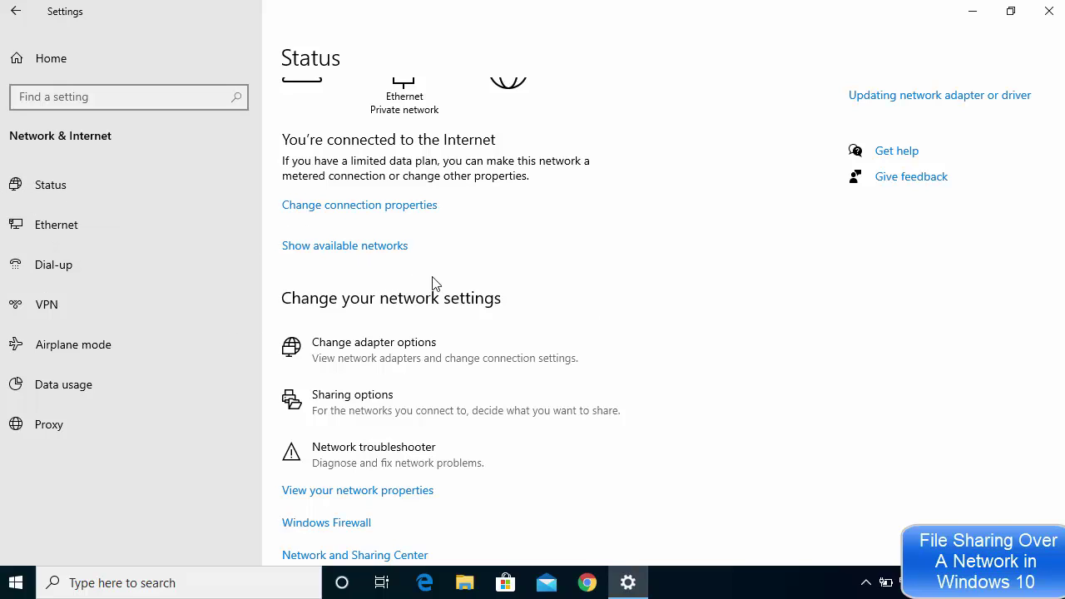
scroll(433, 283, "down", 2)
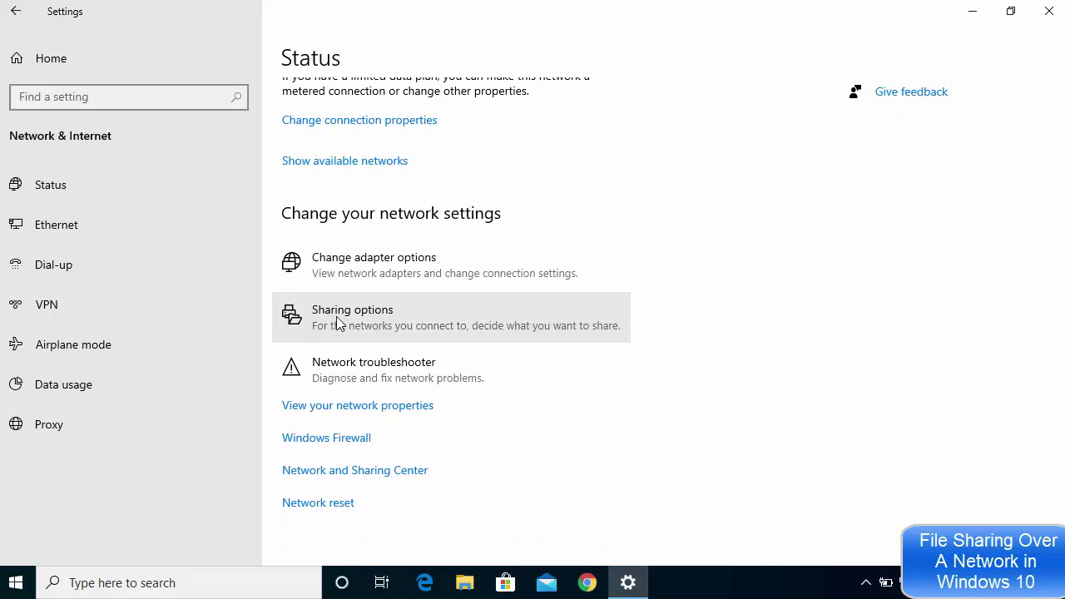
left_click(348, 322)
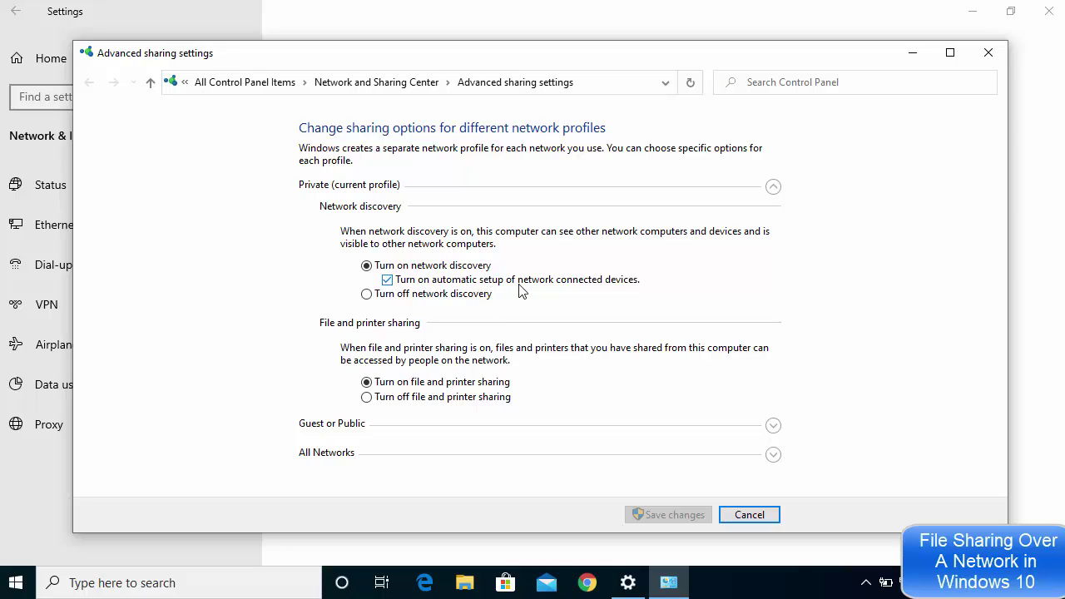
Step: Review the Private and Guest or Public sharing sections, then expand All Networks
left_click(387, 281)
left_click(388, 281)
left_click(703, 424)
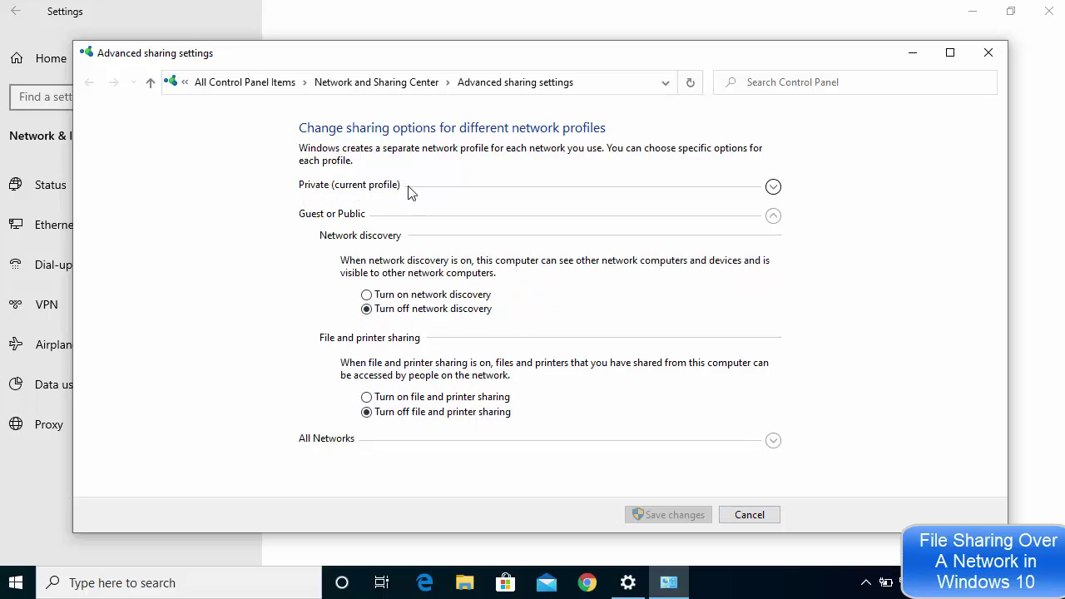
left_click(772, 186)
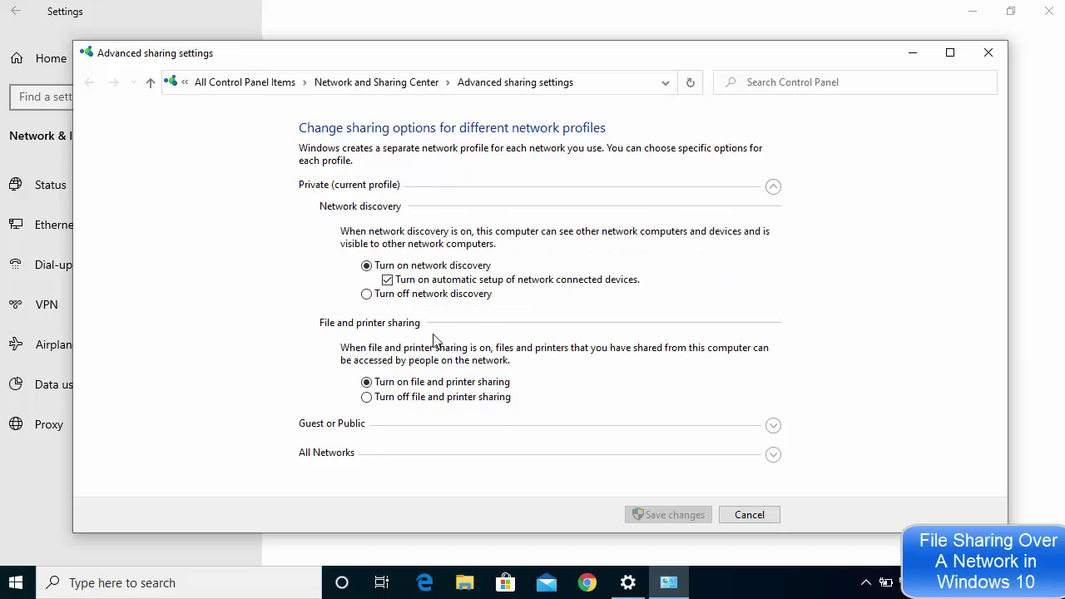
left_click(772, 188)
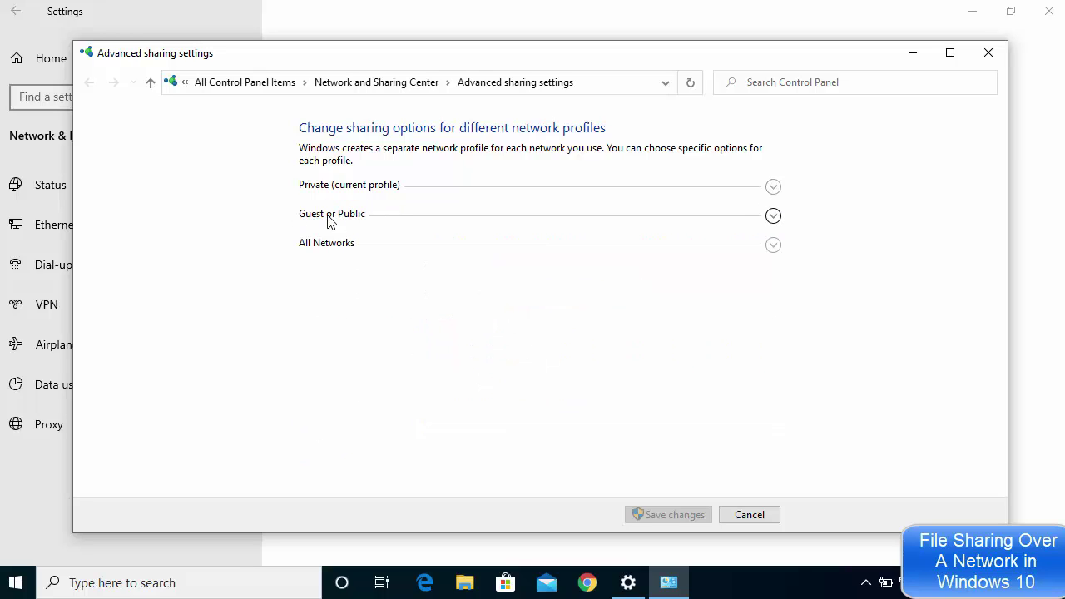
left_click(773, 218)
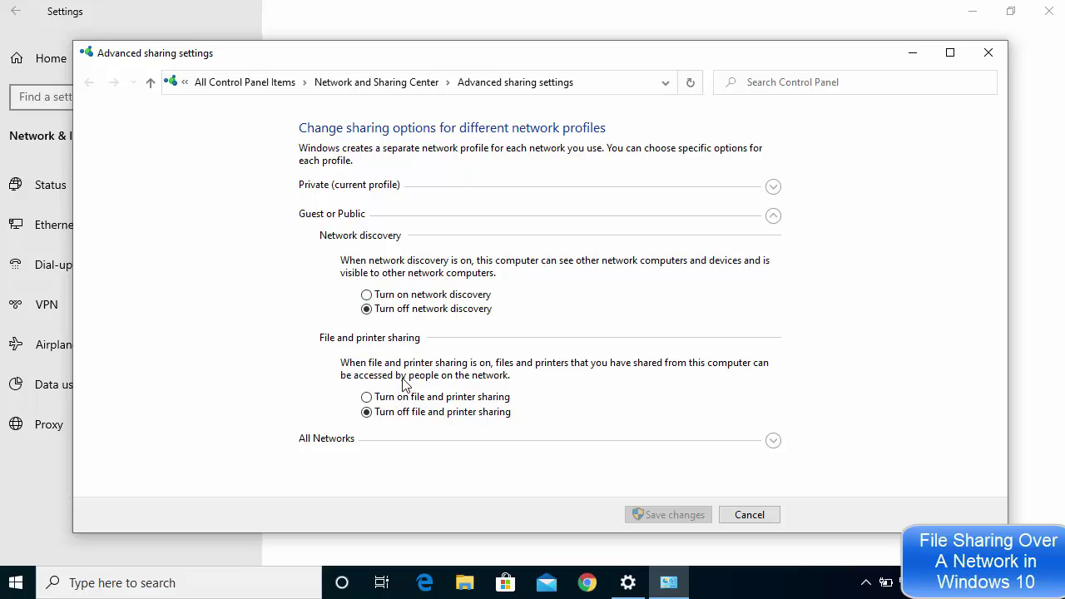
left_click(771, 188)
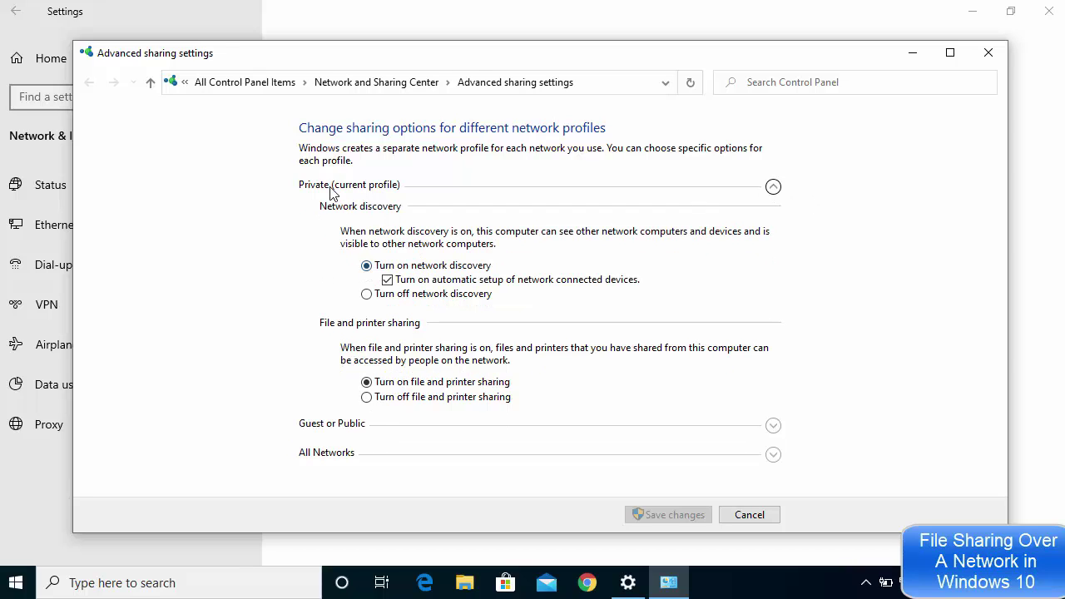
left_click(772, 190)
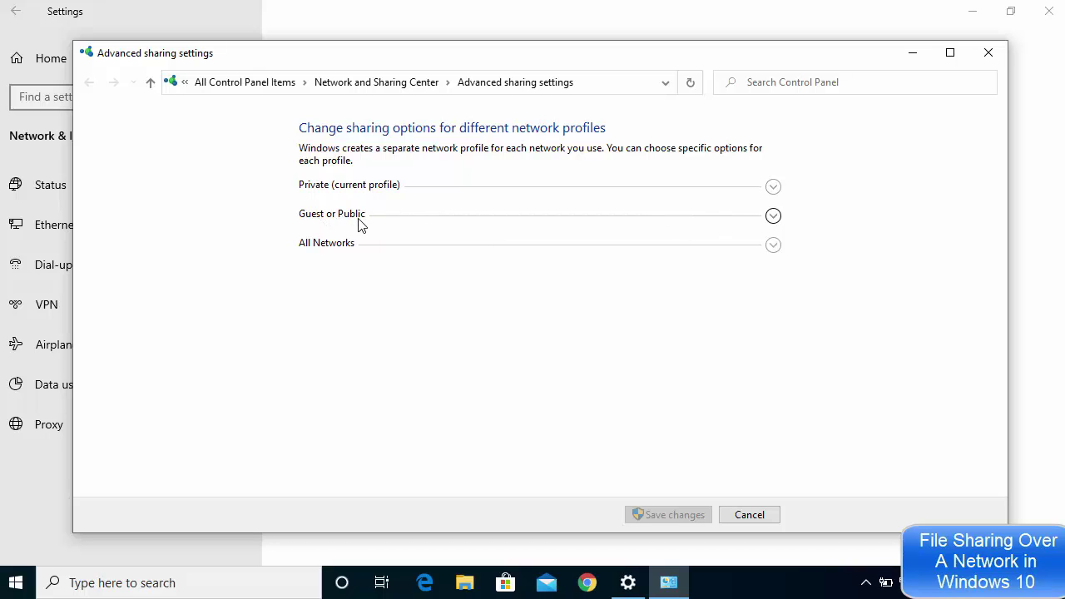
left_click(772, 246)
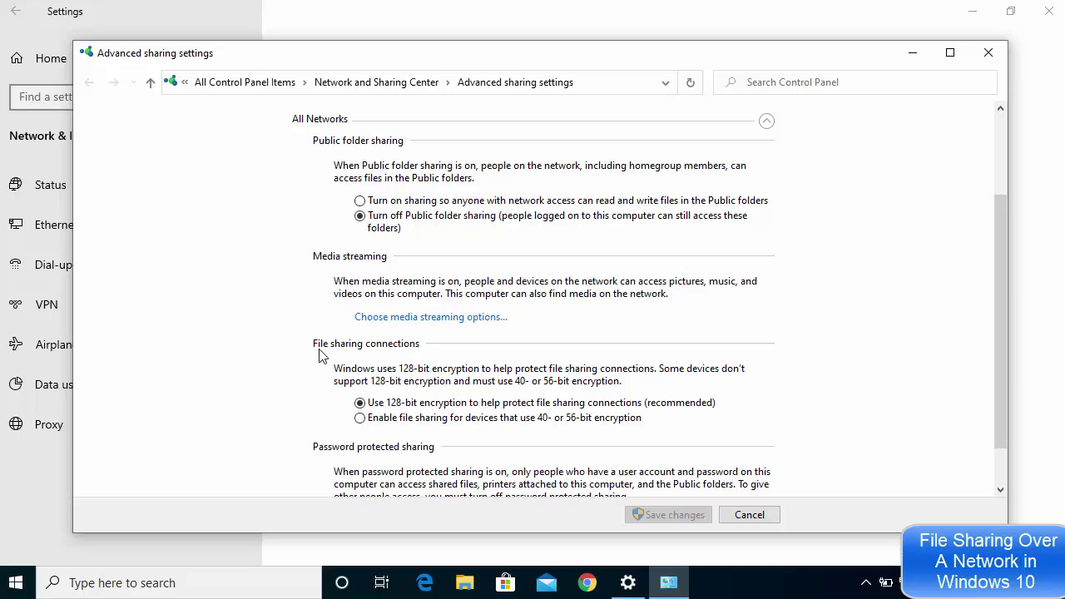
Step: Select Turn off password protected sharing in the All Networks section
scroll(374, 362, "down", 1)
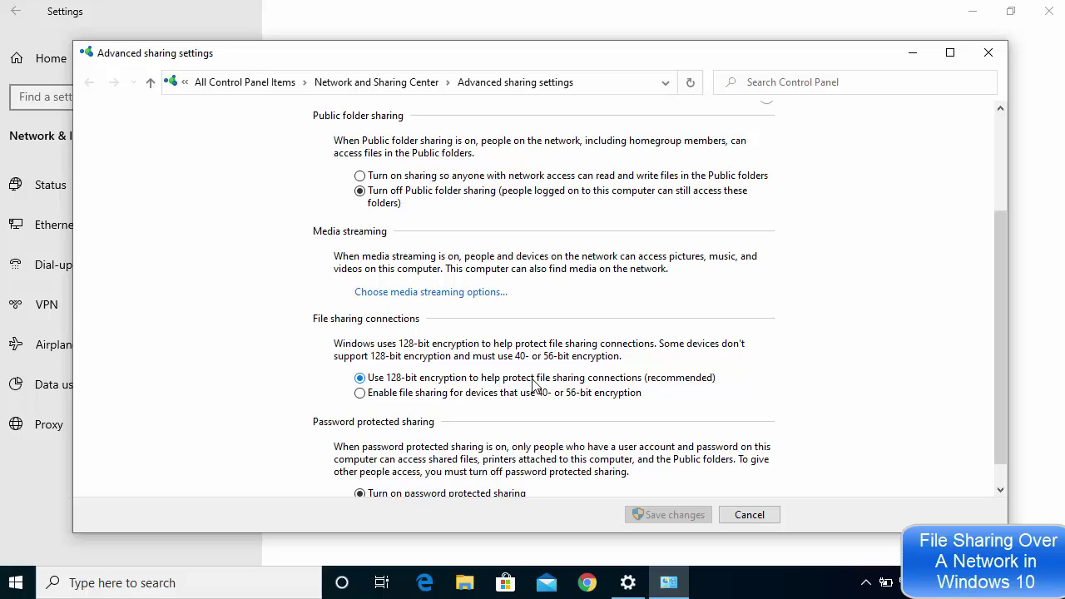
scroll(646, 364, "down", 1)
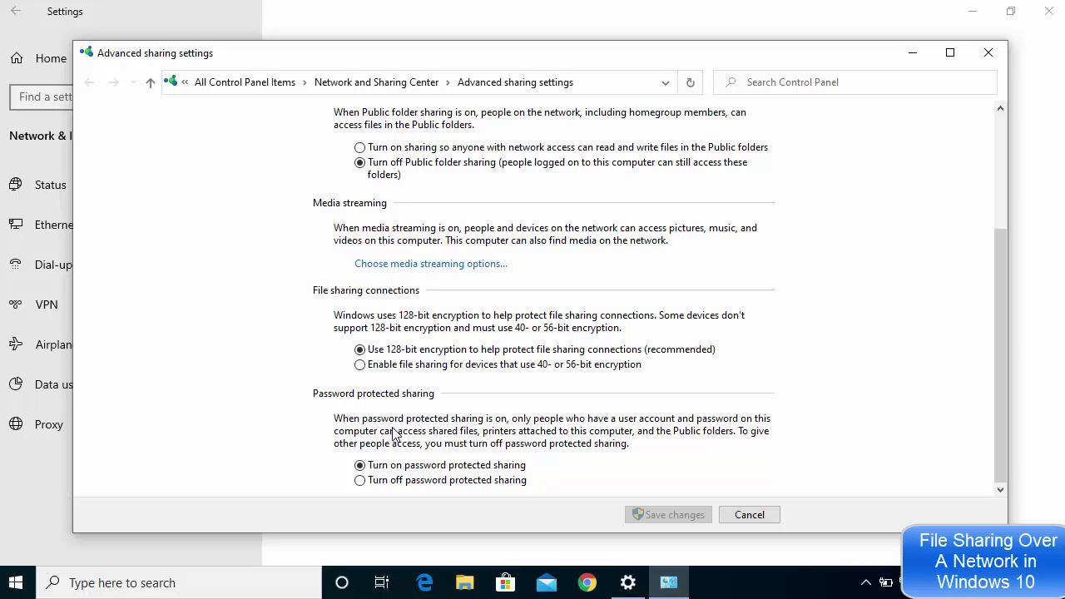
left_click(395, 481)
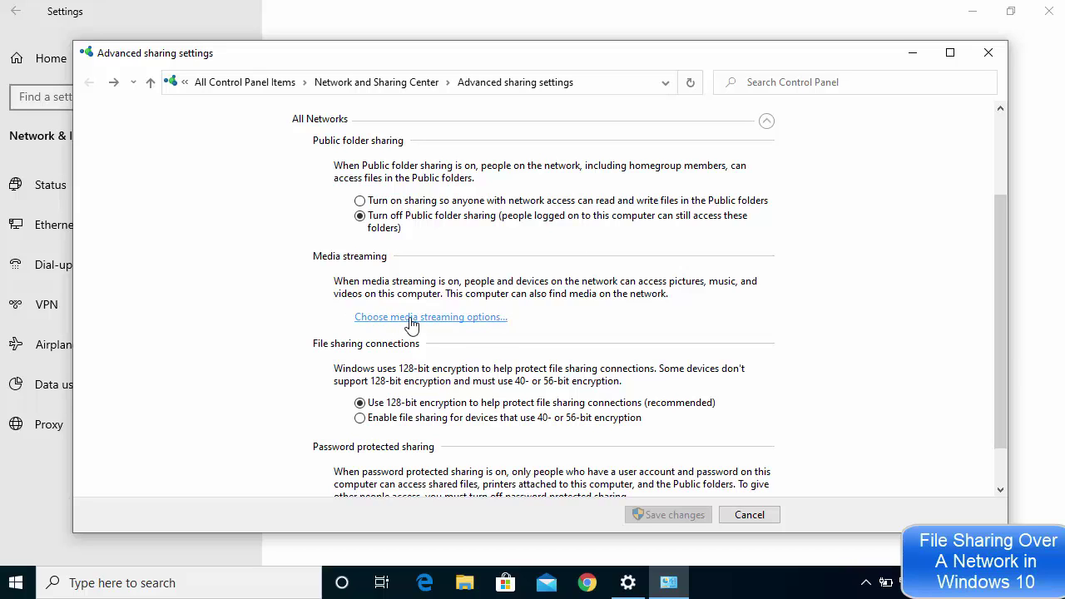
Step: Turn on media streaming, keeping devices shown on the Local network
left_click(411, 320)
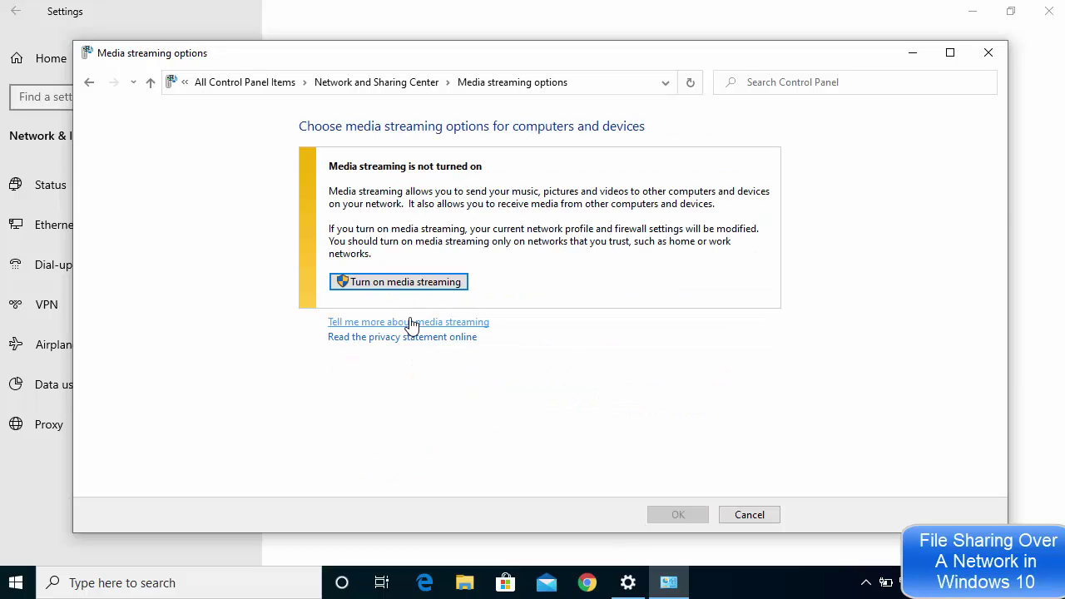
left_click(384, 283)
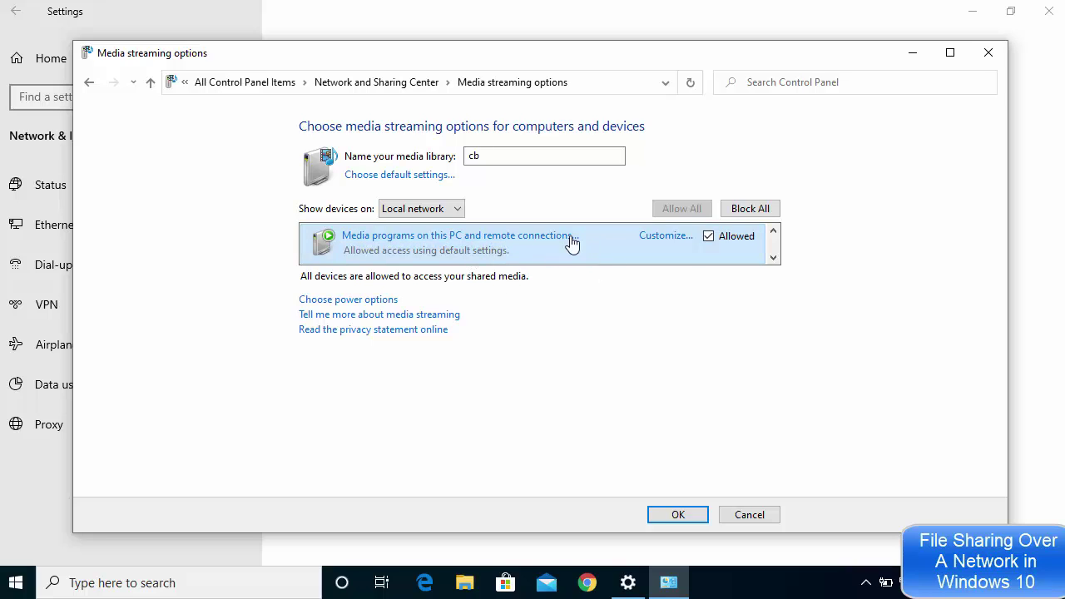
left_click(435, 209)
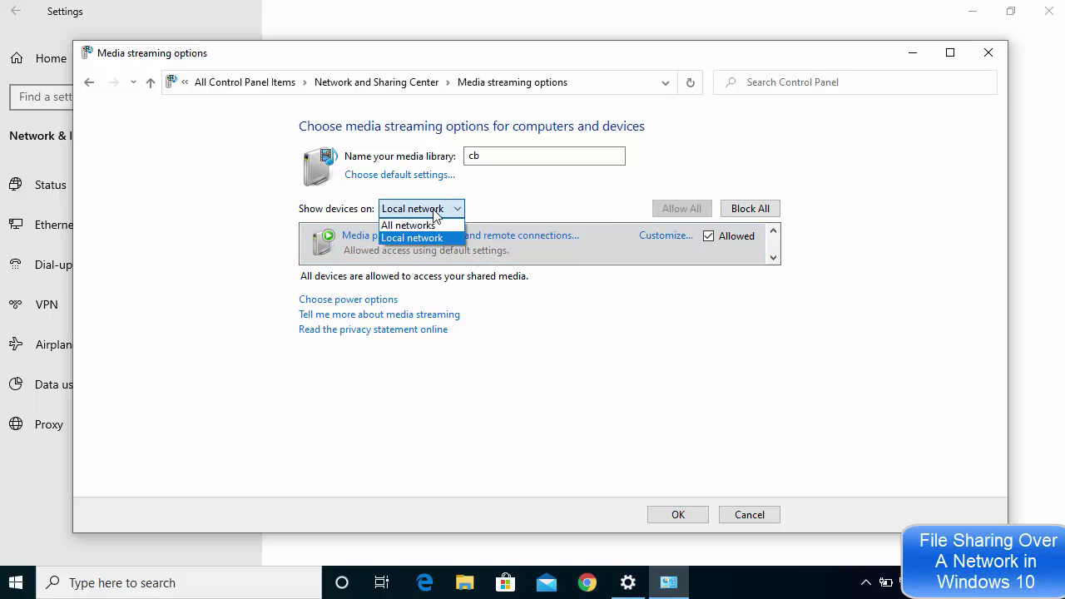
left_click(412, 236)
left_click(393, 213)
left_click(404, 238)
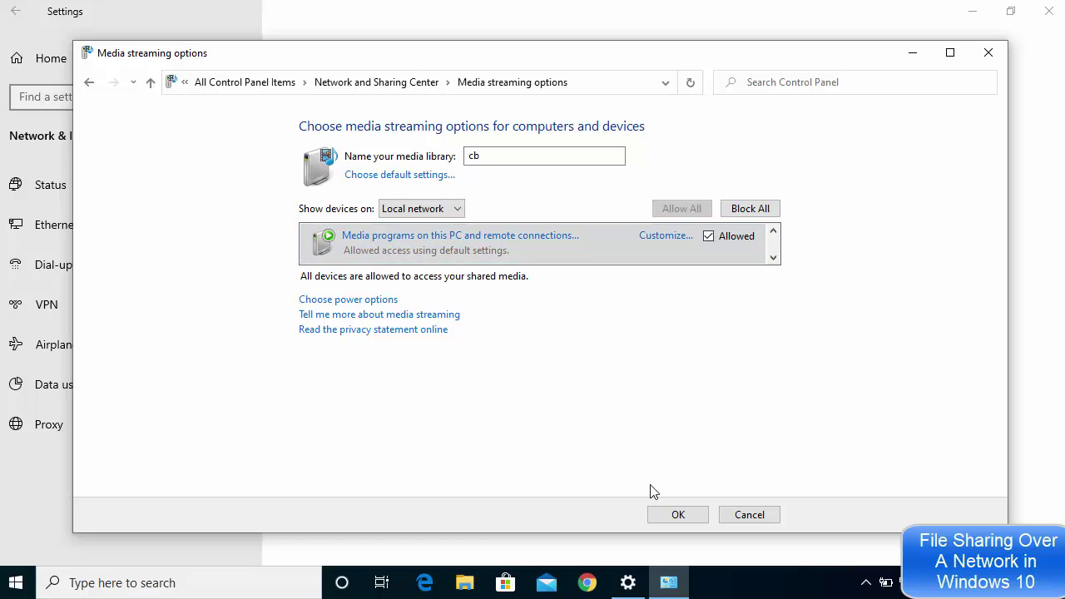
Step: Accept the media streaming options, save the advanced sharing changes and close Settings
left_click(672, 515)
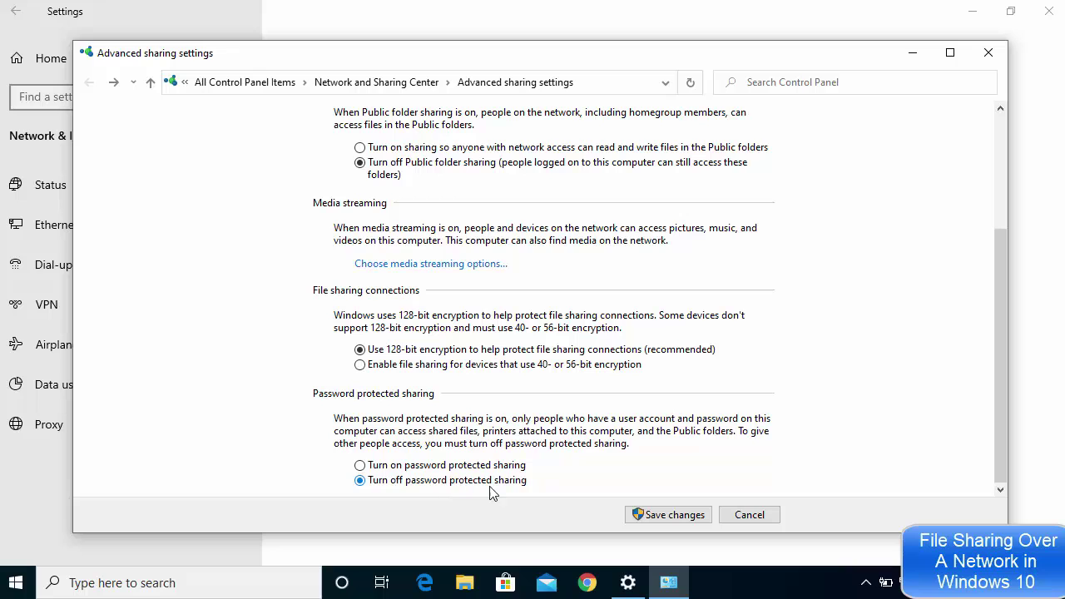
left_click(660, 518)
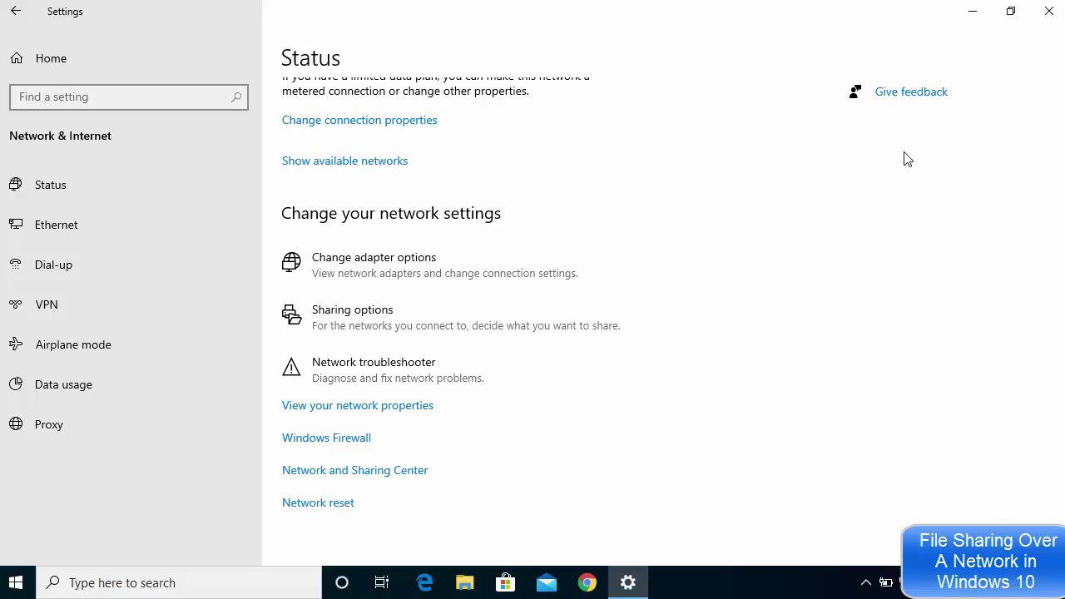
left_click(1050, 11)
Step: Navigate File Explorer to \\localhost and widen the navigation pane
left_click(465, 582)
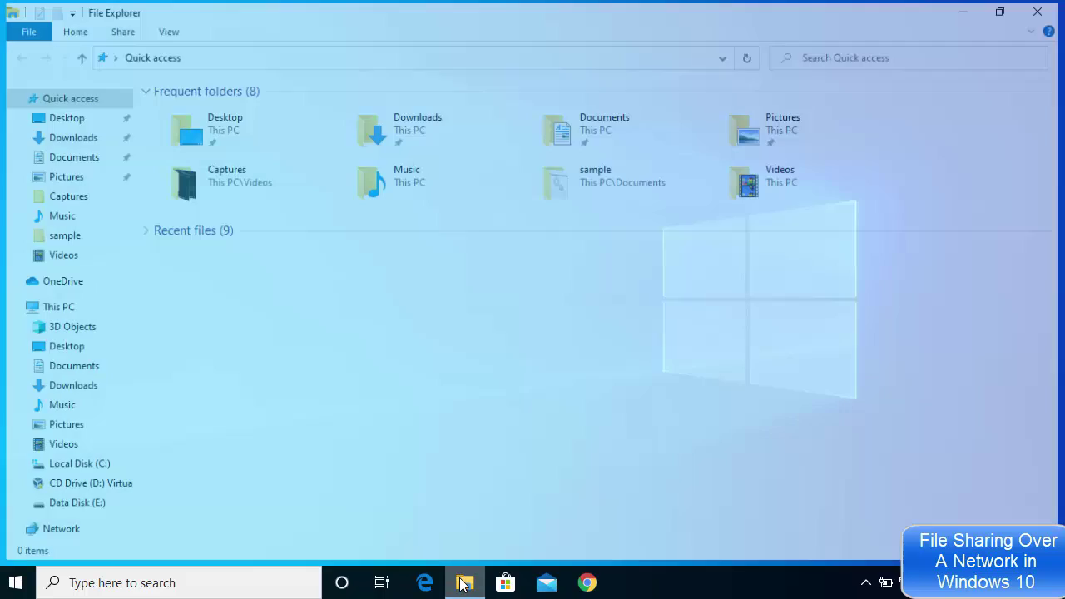
left_click(277, 55)
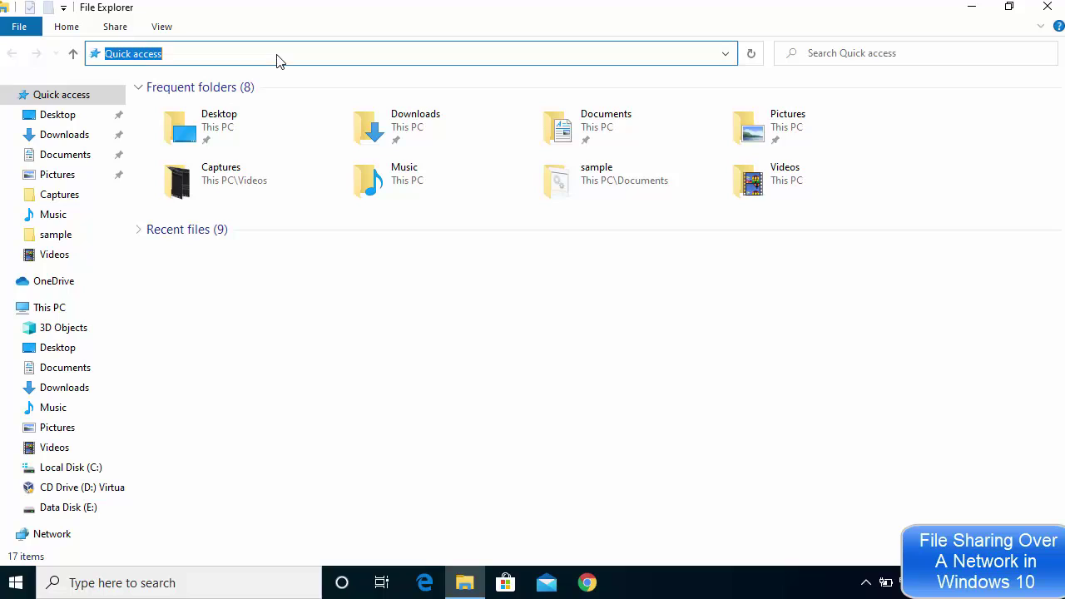
key("BackSpace")
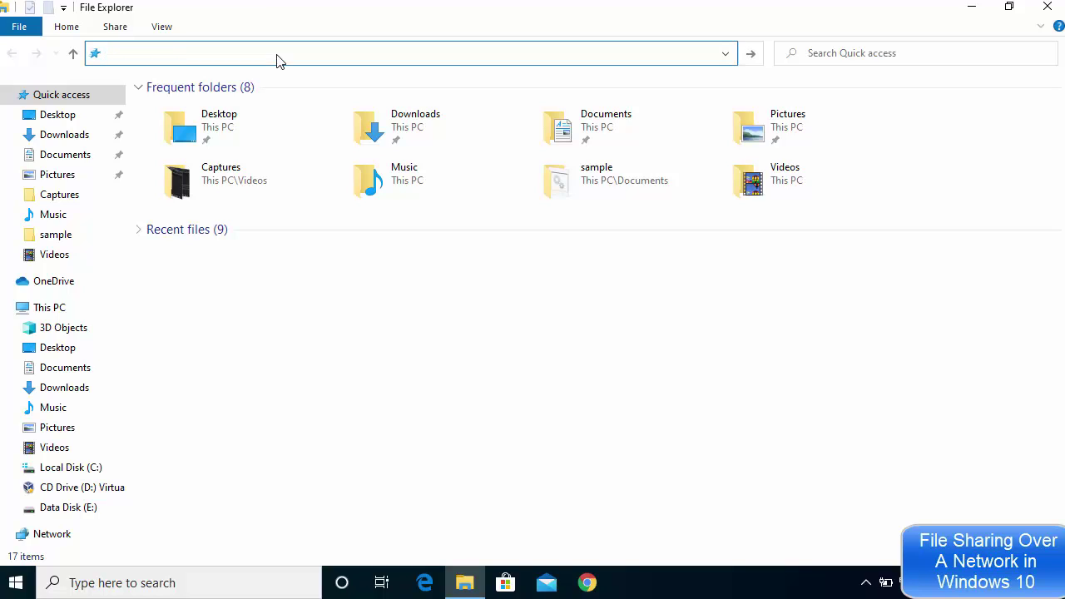
type("\\\\")
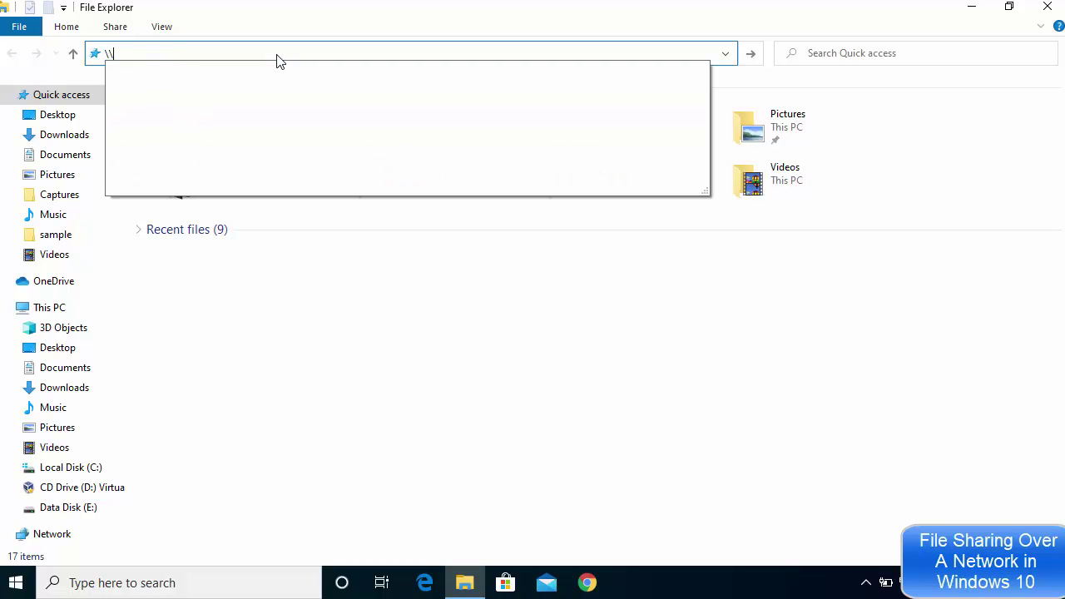
type("l")
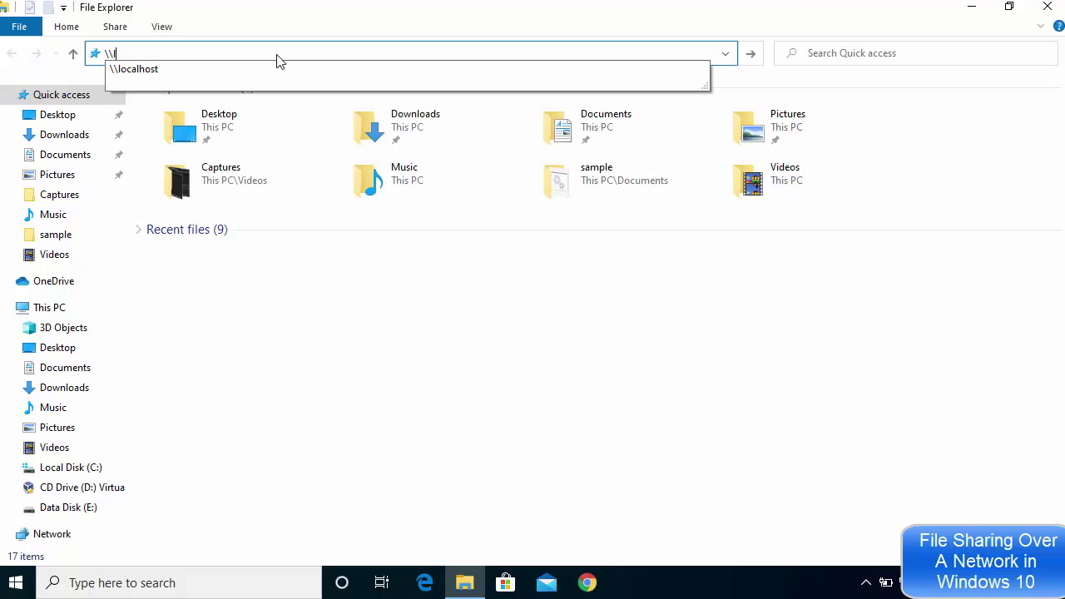
key("Down")
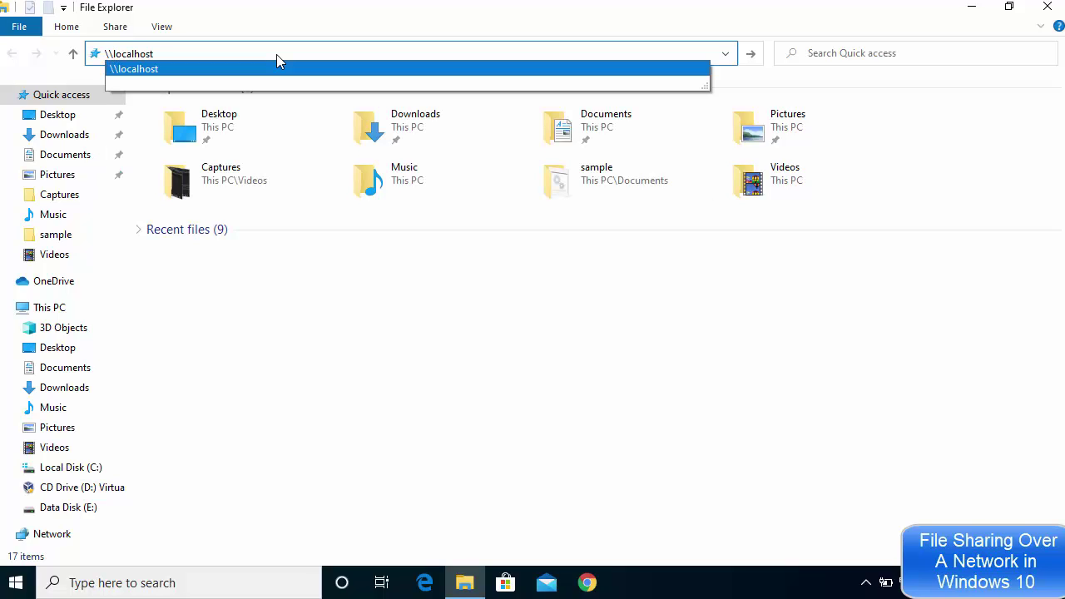
key("Return")
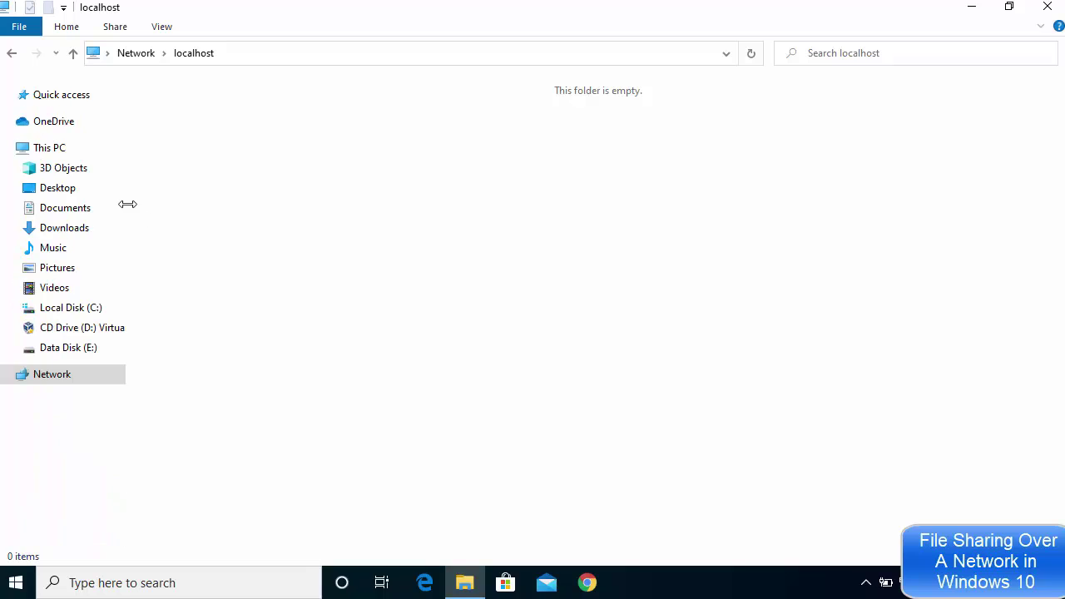
left_click_drag(126, 205, 240, 214)
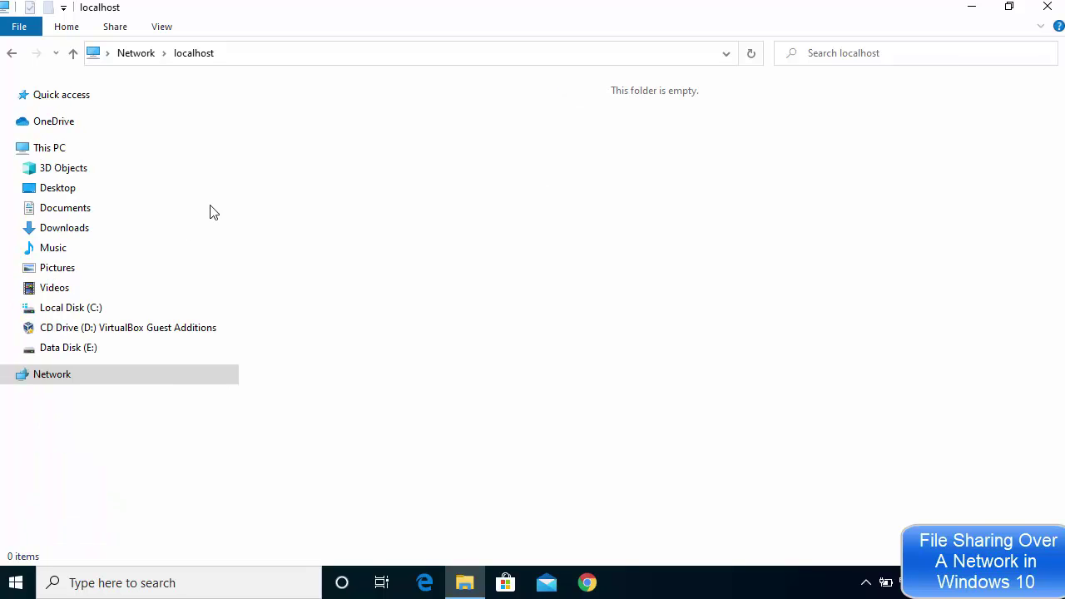
Step: Share the Videos folder through Advanced Sharing as \\DESKTOP-J8UM7OS\Videos
left_click(92, 158)
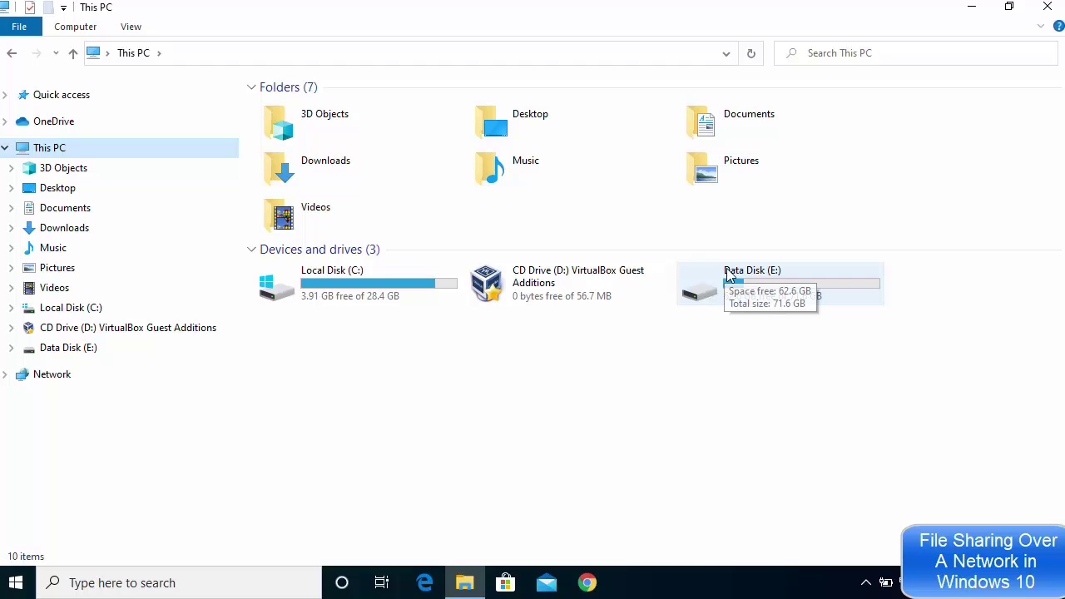
right_click(320, 213)
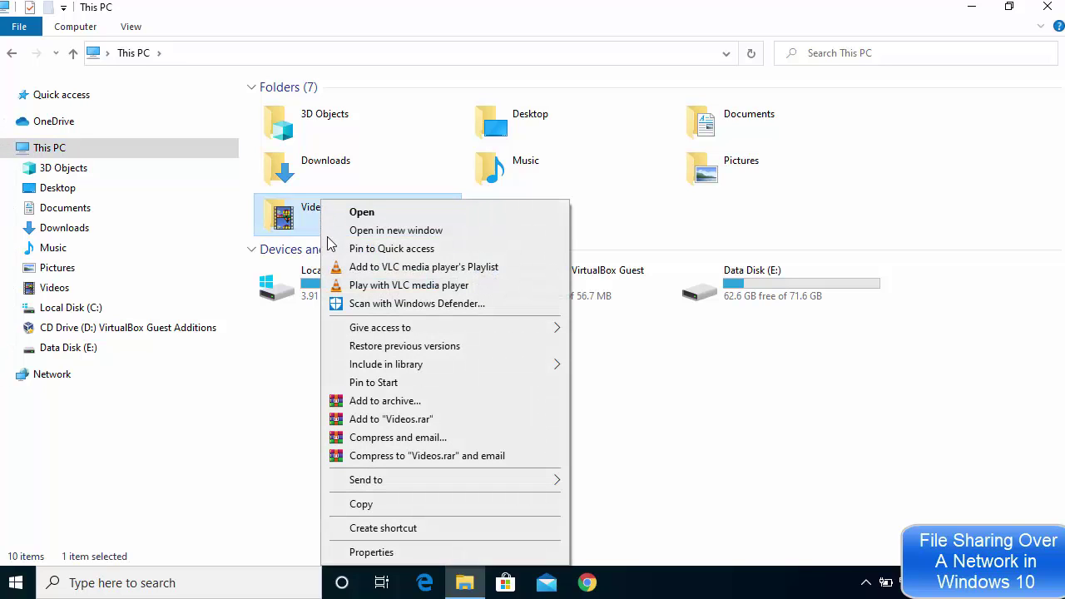
left_click(372, 553)
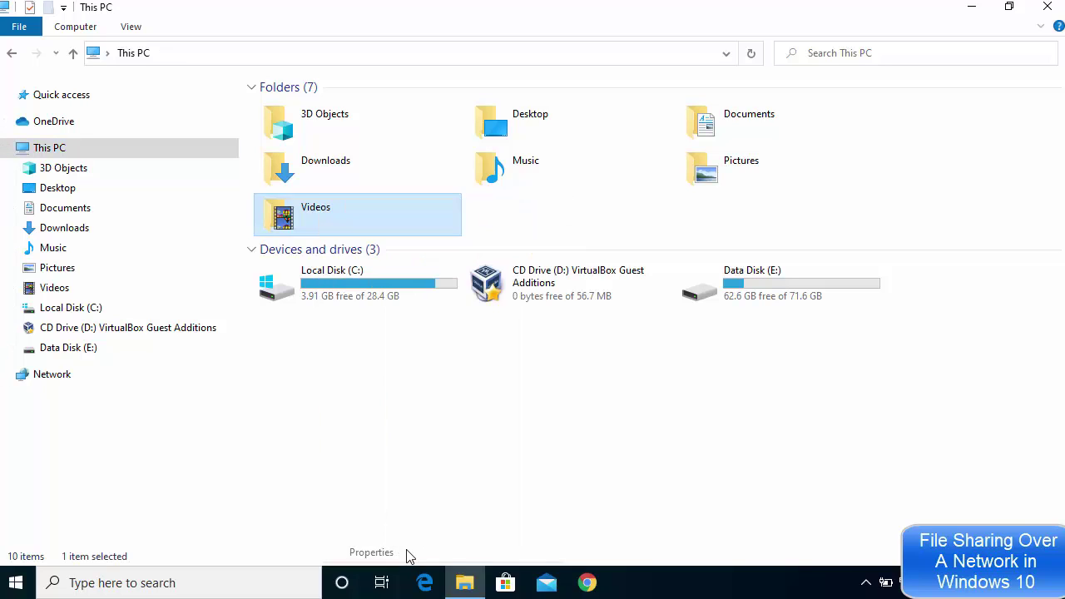
left_click(481, 202)
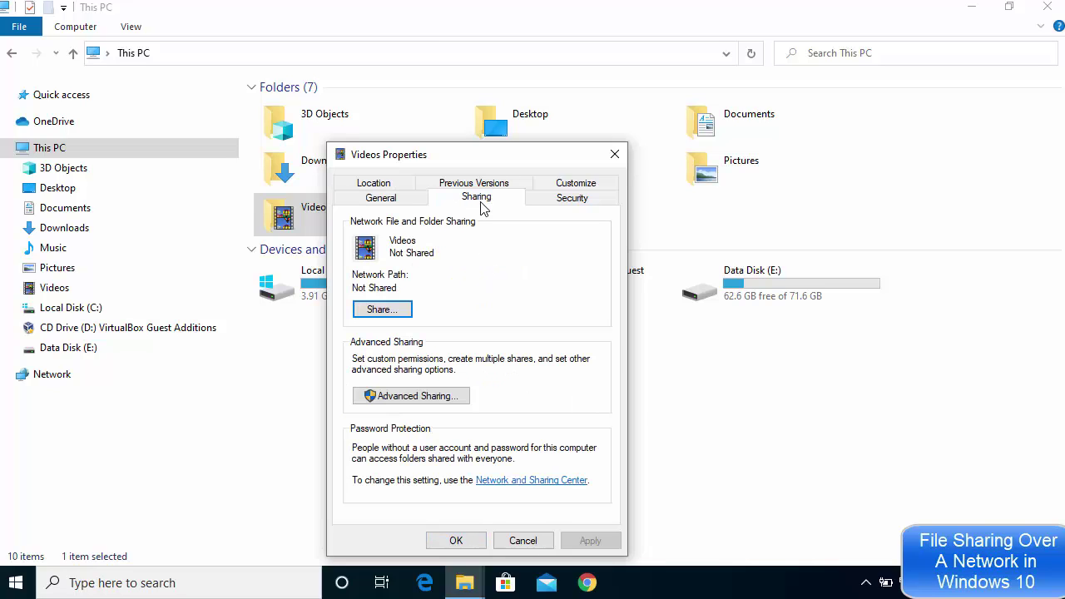
left_click(404, 400)
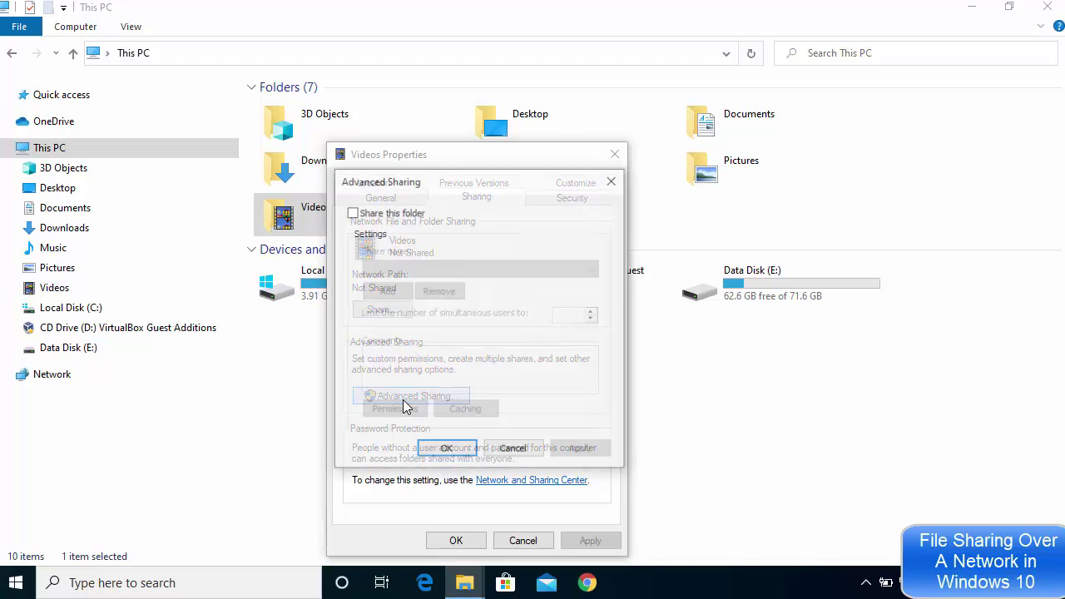
left_click(352, 213)
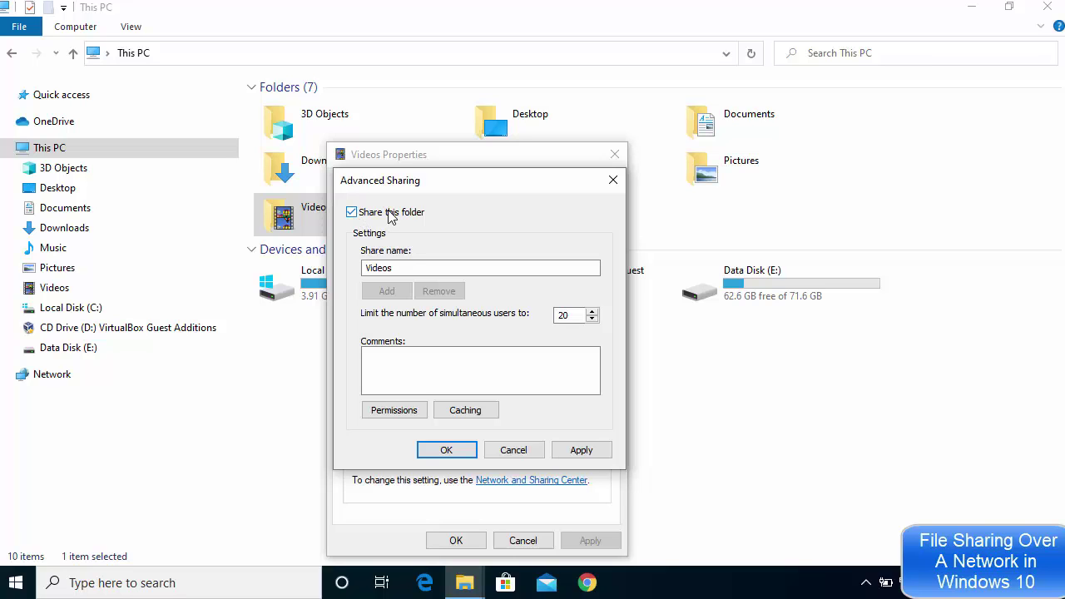
left_click(579, 450)
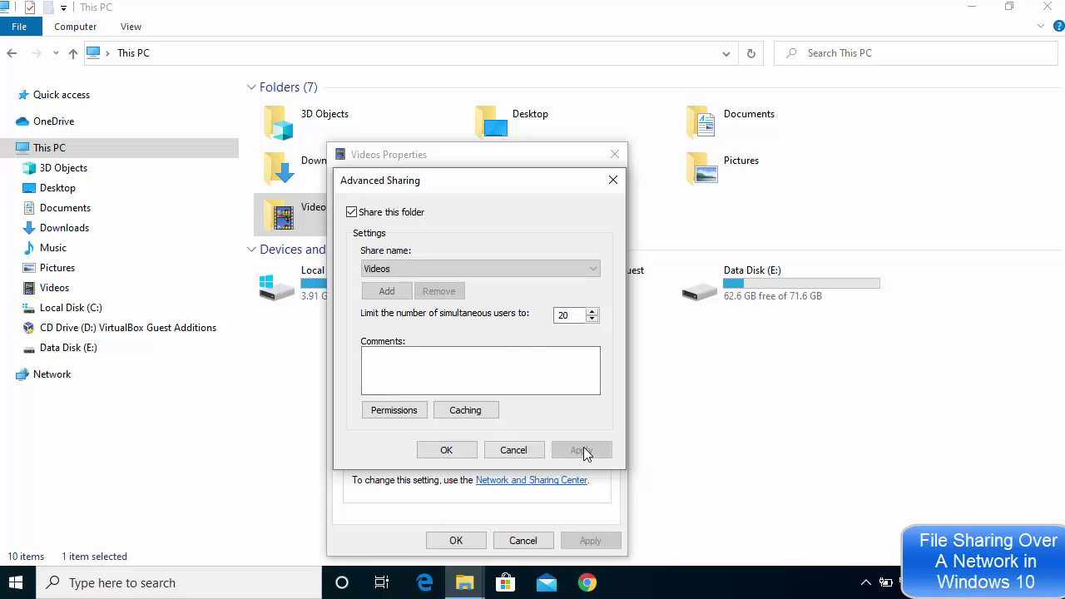
left_click(447, 451)
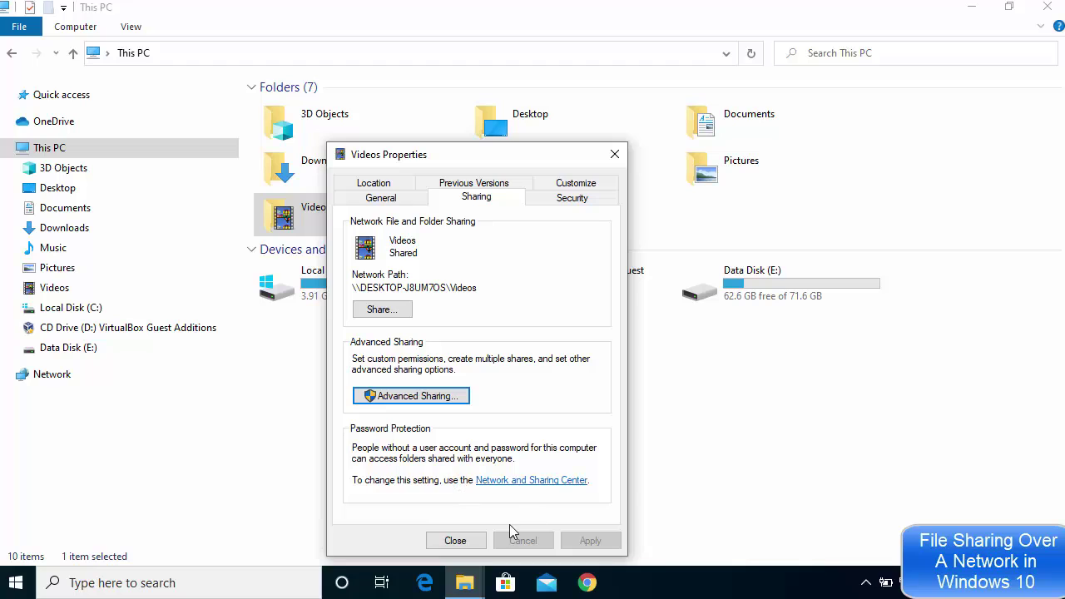
left_click(478, 545)
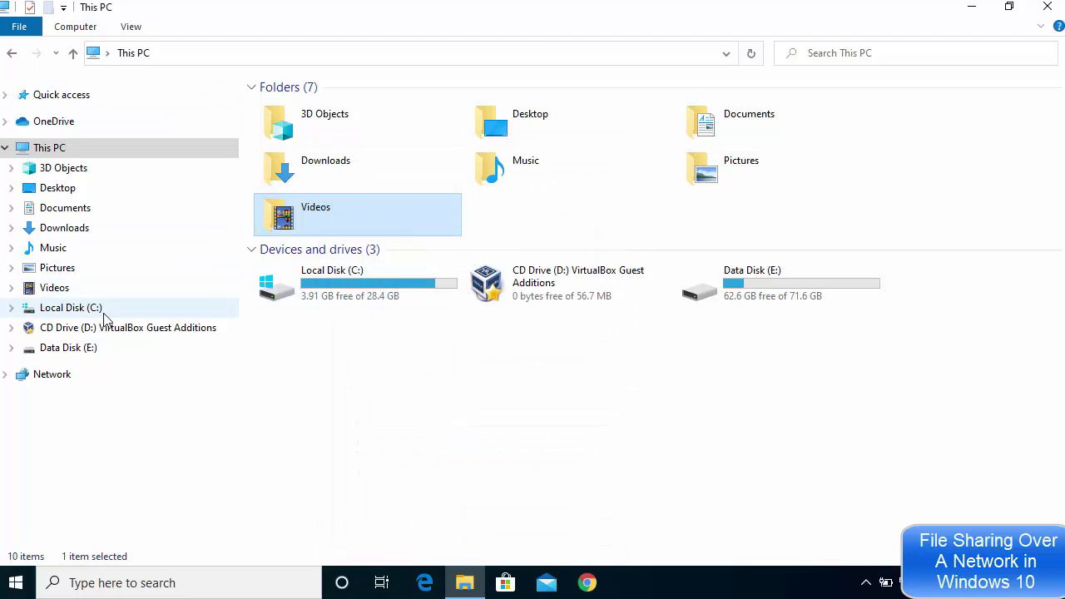
Step: Open the shared Videos folder at \\localhost to see Captures, vids and record1.mp4, then go back
left_click(186, 56)
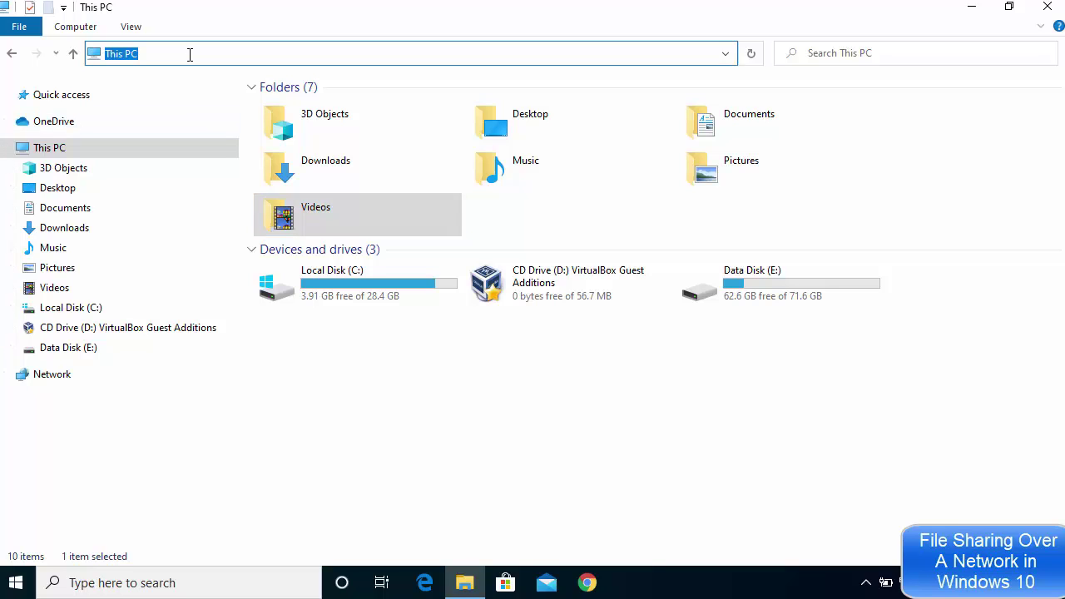
type("\\")
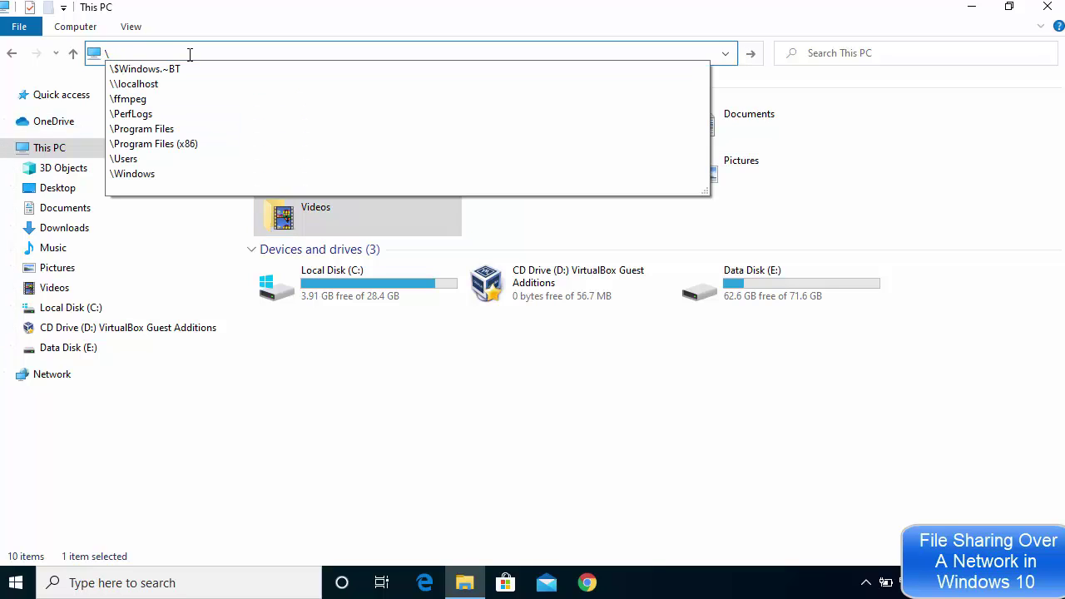
key("Down")
key("Down")
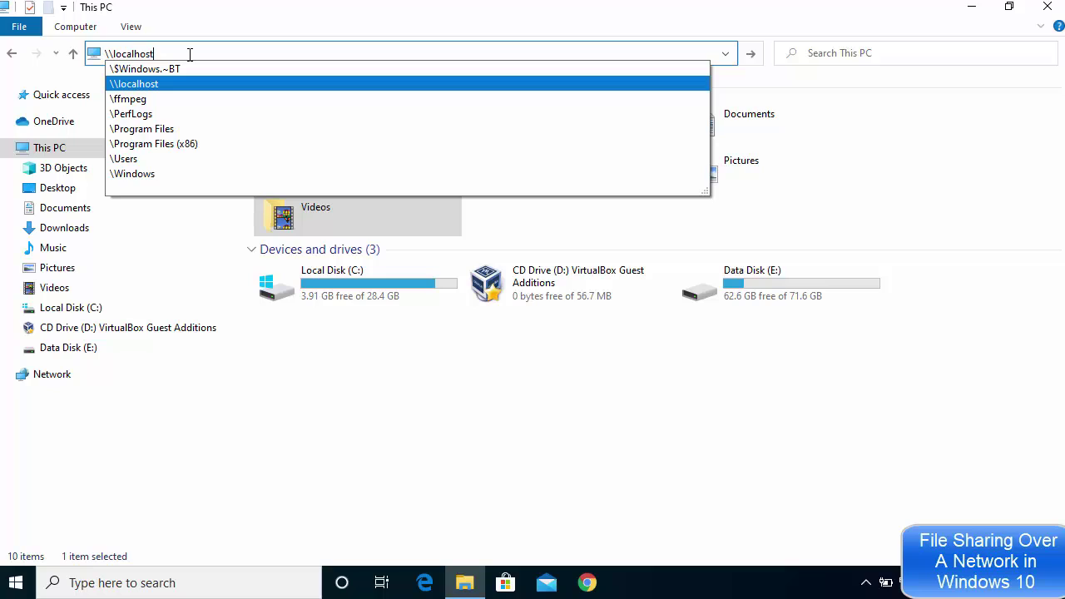
key("Return")
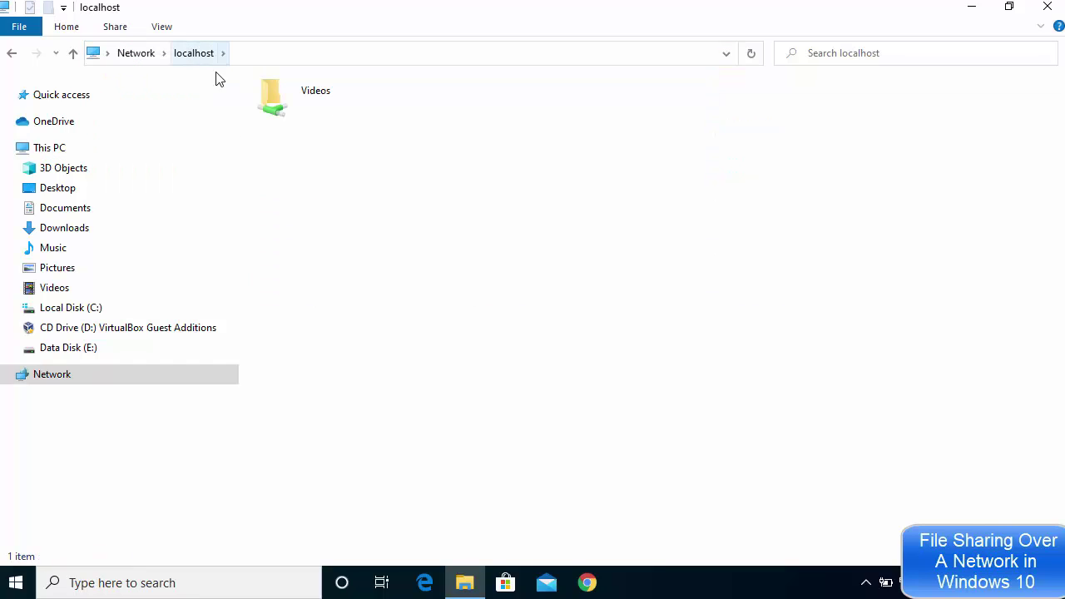
double_click(333, 106)
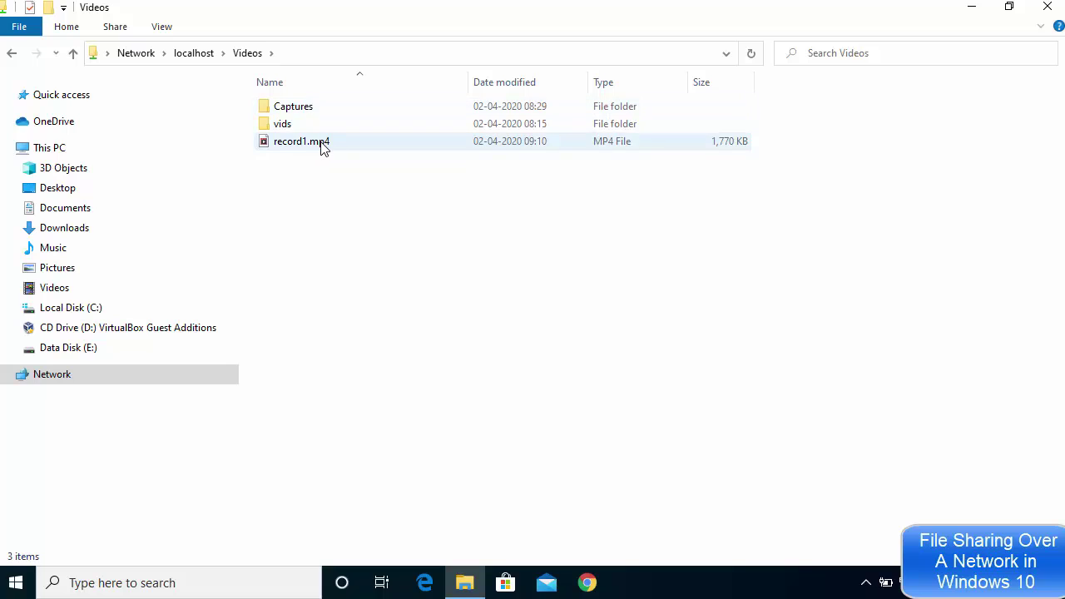
left_click(12, 52)
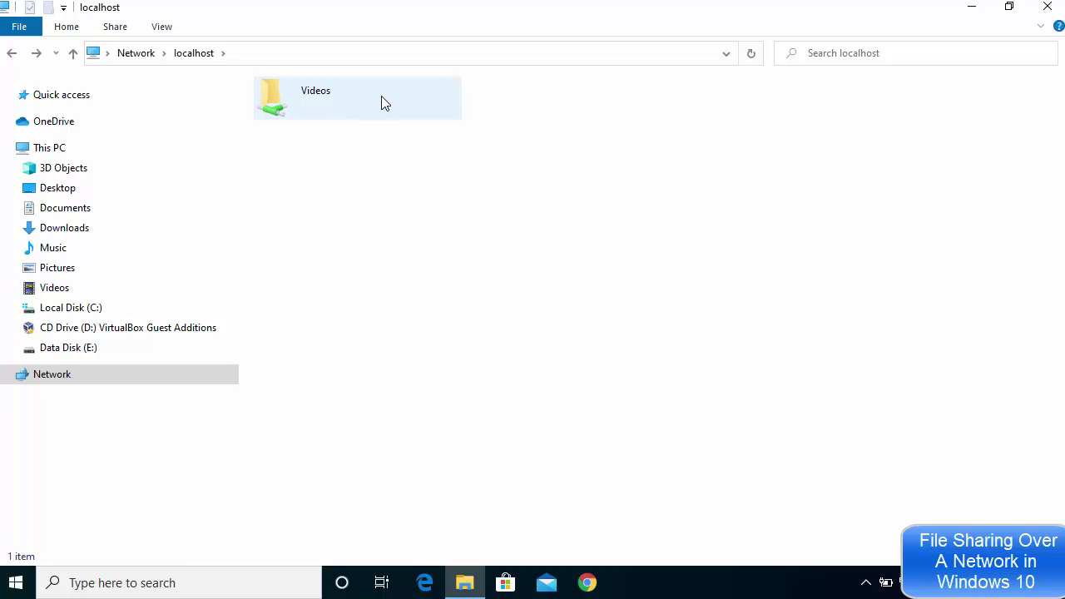
Step: Expand Network and open DESKTOP-J8UM7OS to see its shared Videos folder
left_click(5, 375)
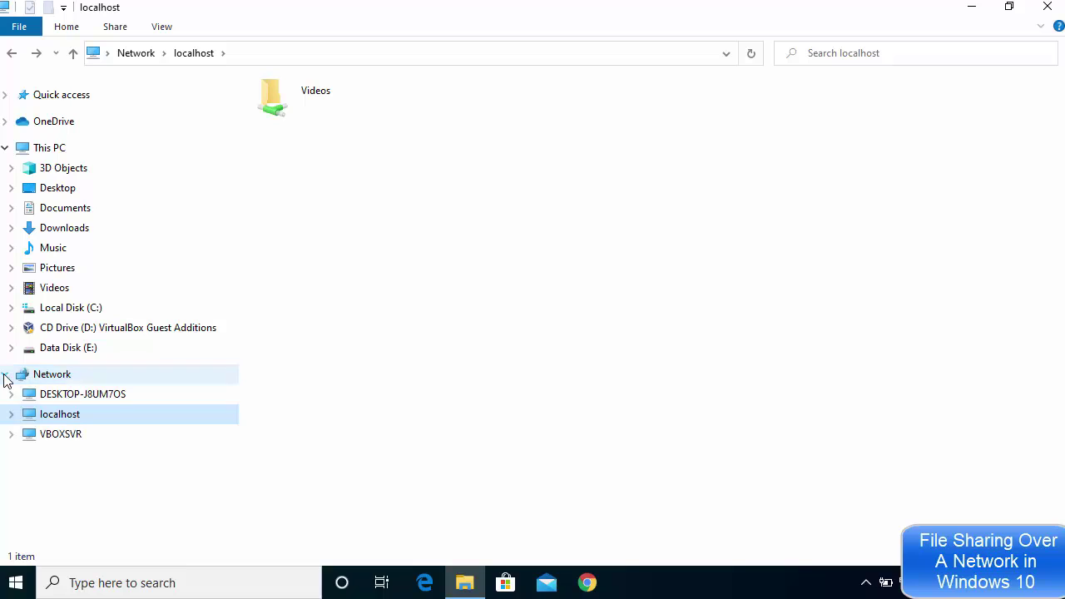
left_click(63, 380)
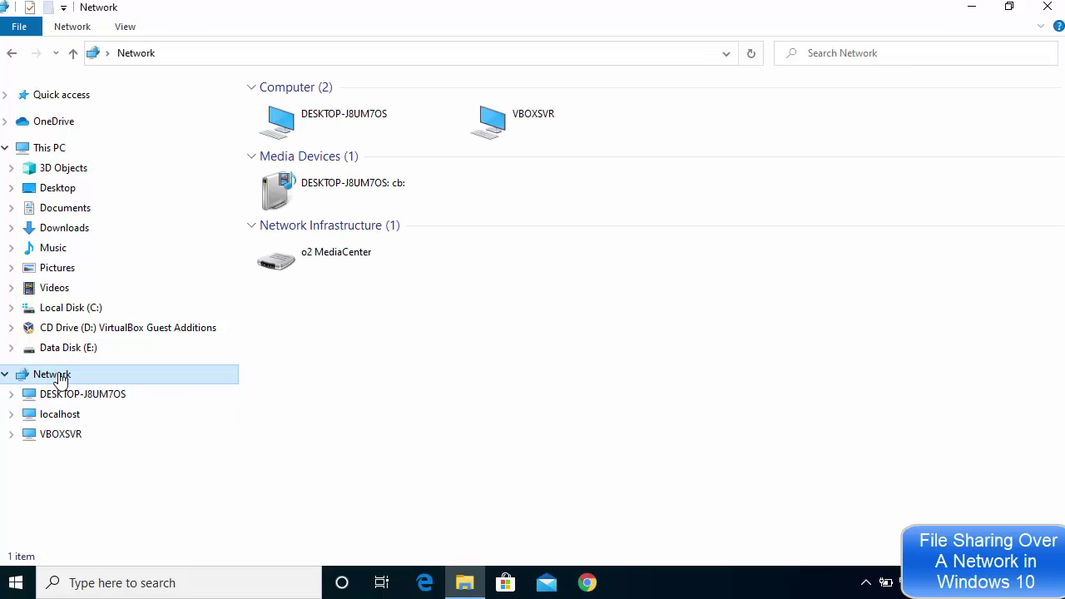
double_click(341, 126)
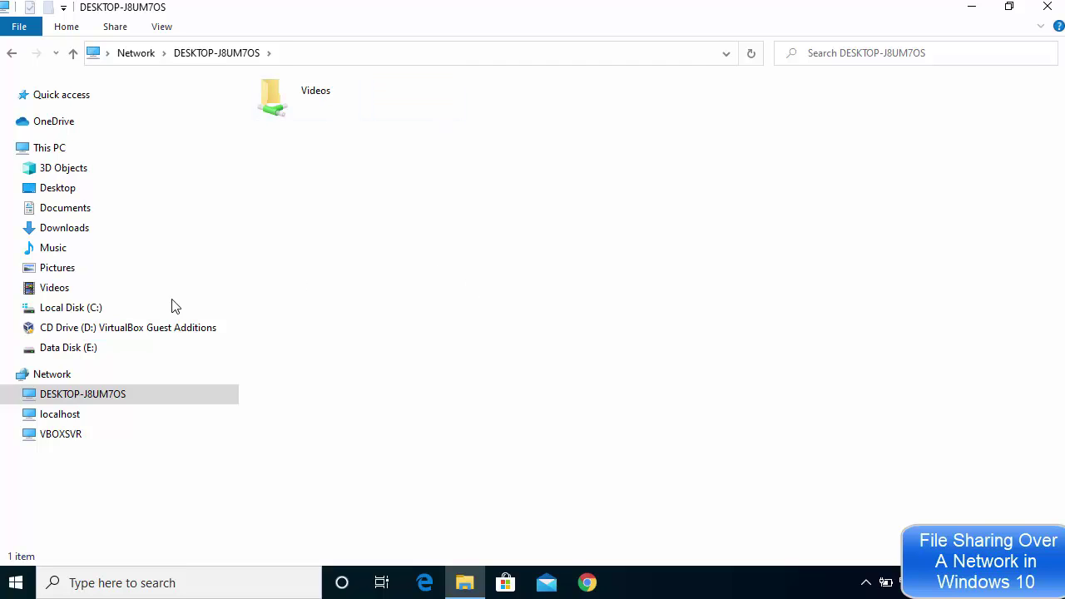
Step: Open the Local Disk (C:) drive from This PC to list its folders
left_click(66, 155)
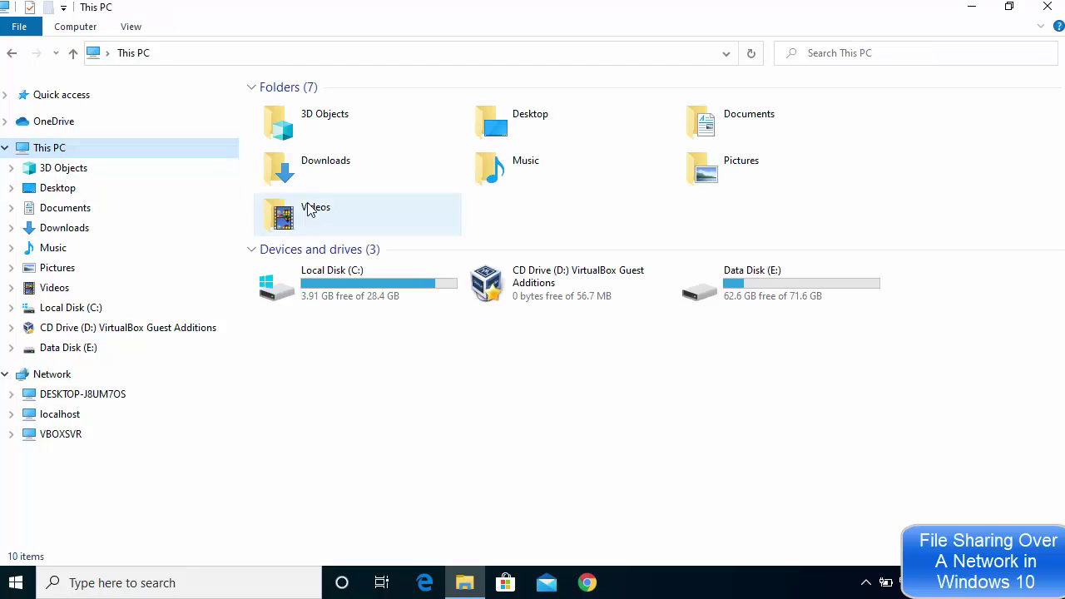
left_click(363, 277)
double_click(362, 275)
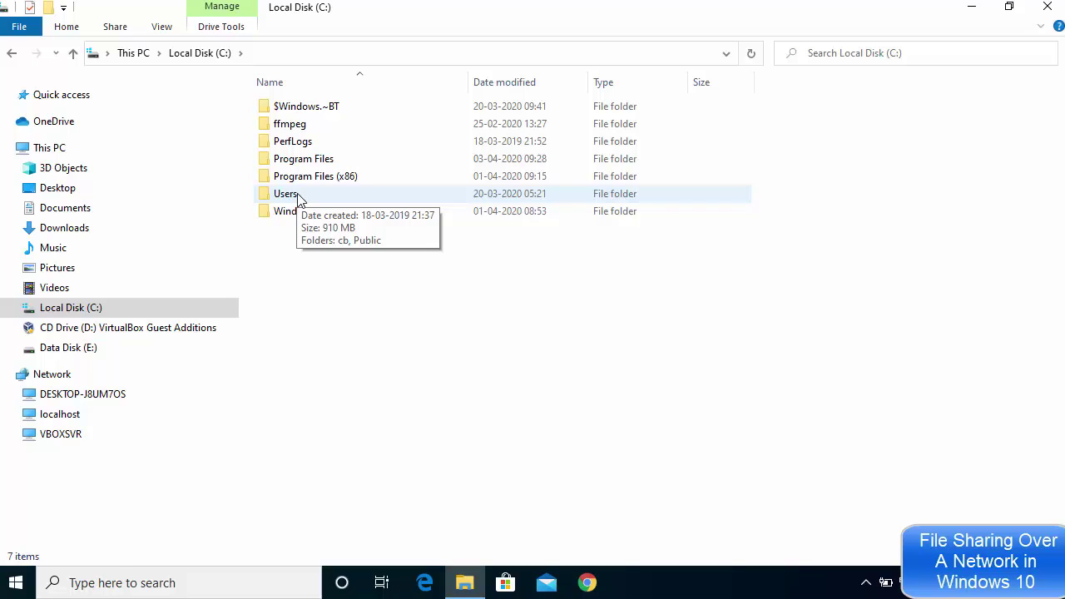
Step: Open the Users folder's Advanced sharing properties, then close them without changes
right_click(299, 200)
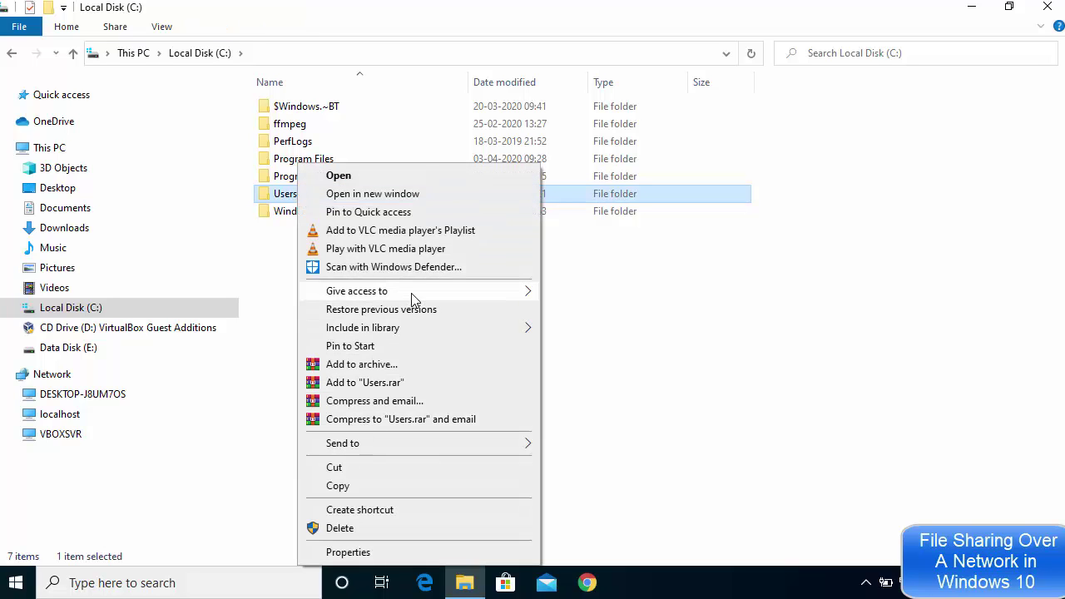
mouse_move(366, 298)
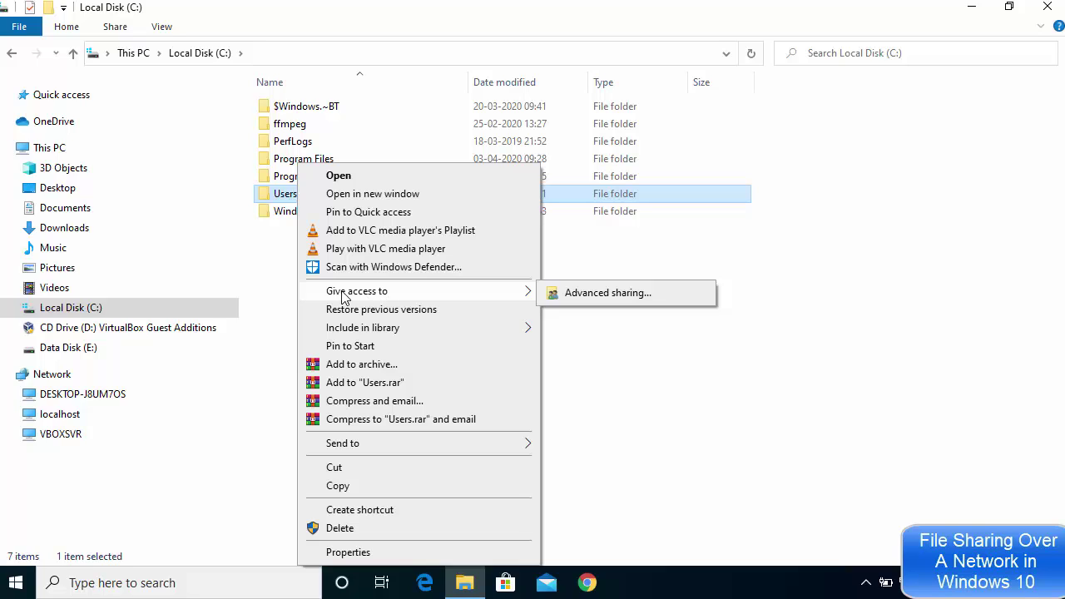
left_click(605, 300)
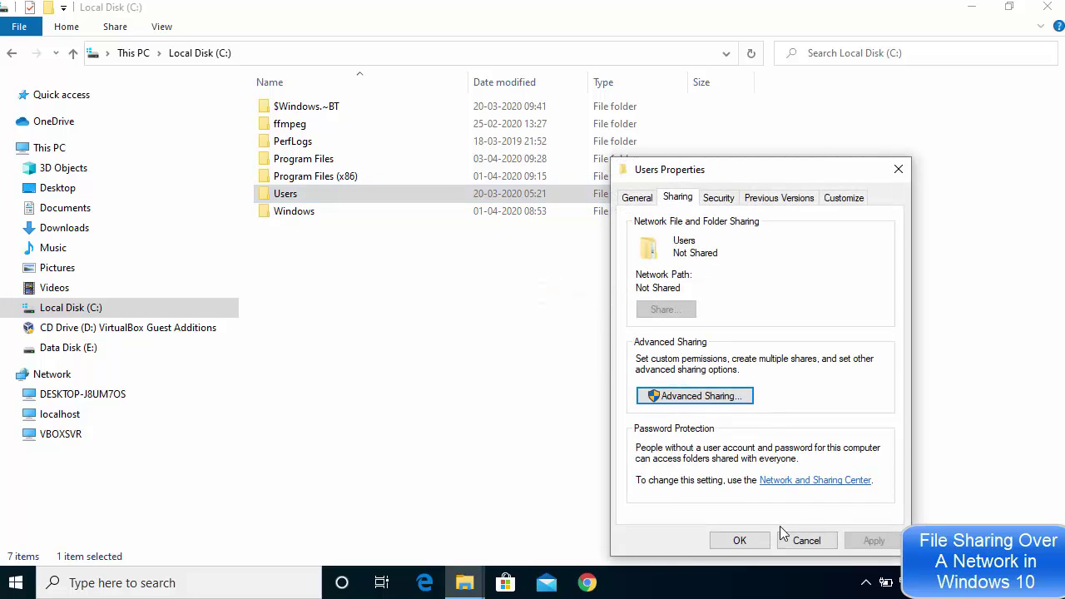
left_click(804, 540)
Step: Tick Share this folder for Users in Advanced Sharing, apply, and close its properties
right_click(320, 198)
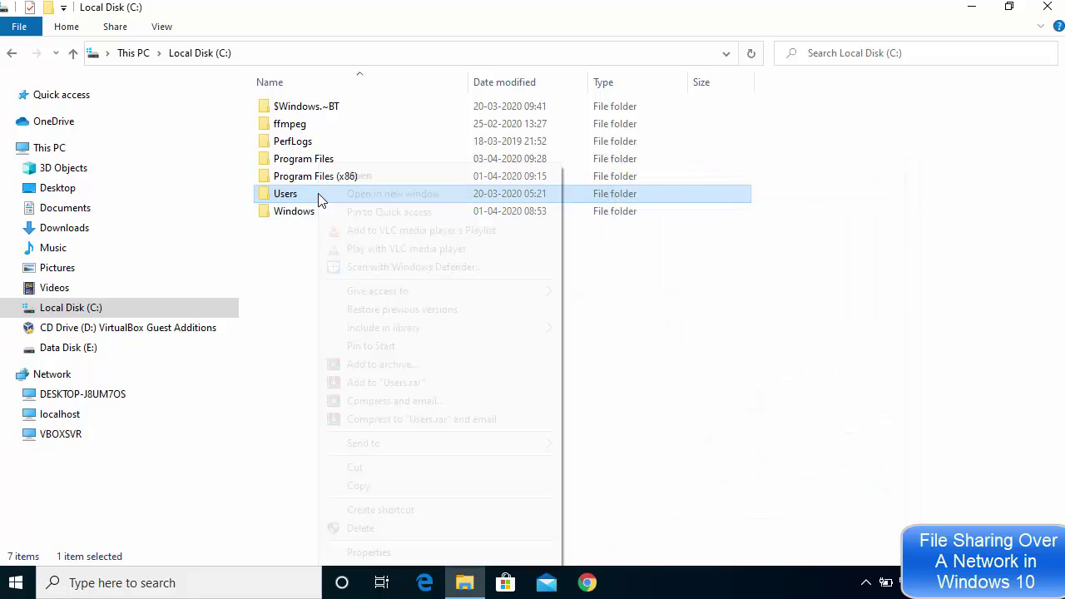
left_click(382, 554)
left_click(407, 202)
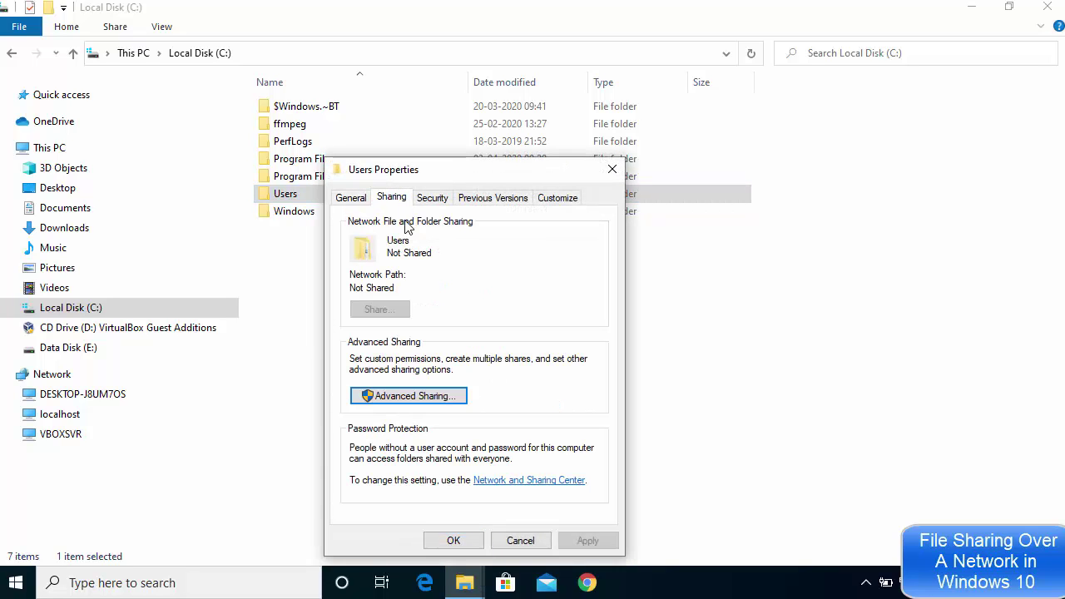
left_click(409, 398)
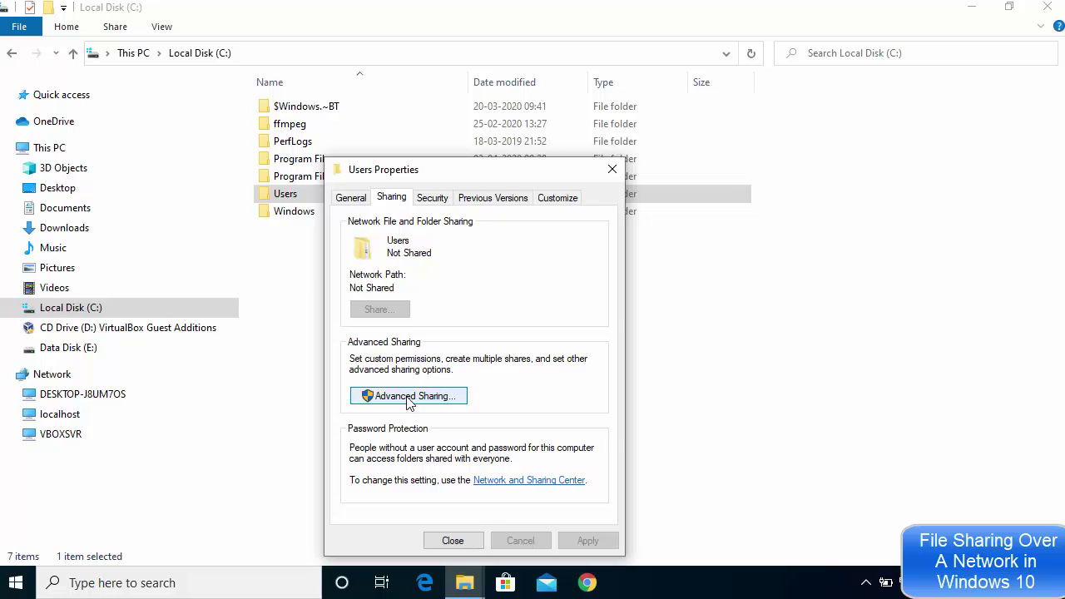
left_click(409, 399)
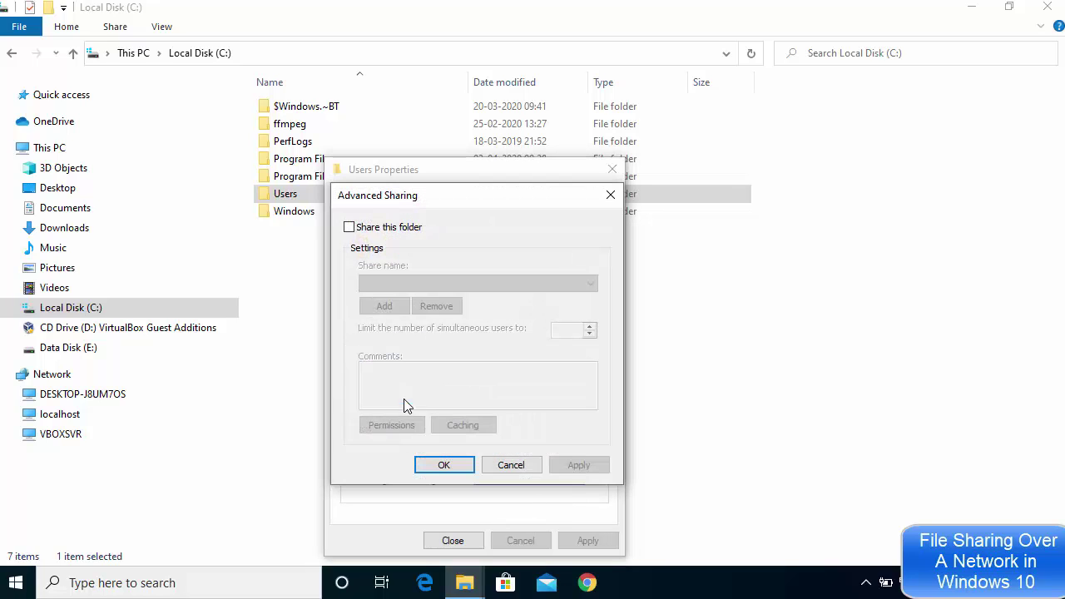
left_click(350, 229)
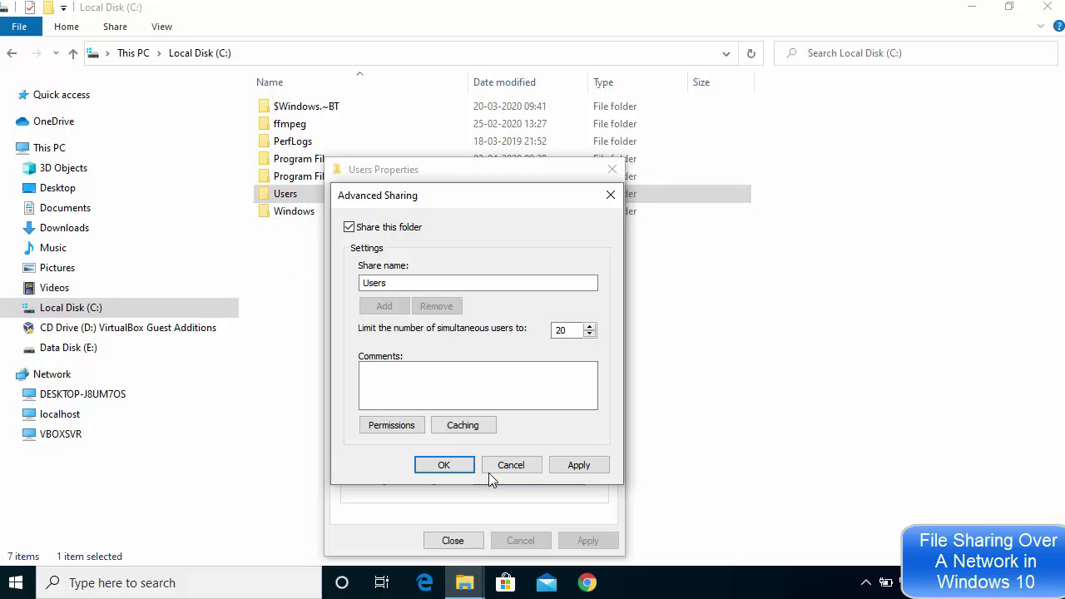
left_click(587, 467)
left_click(463, 471)
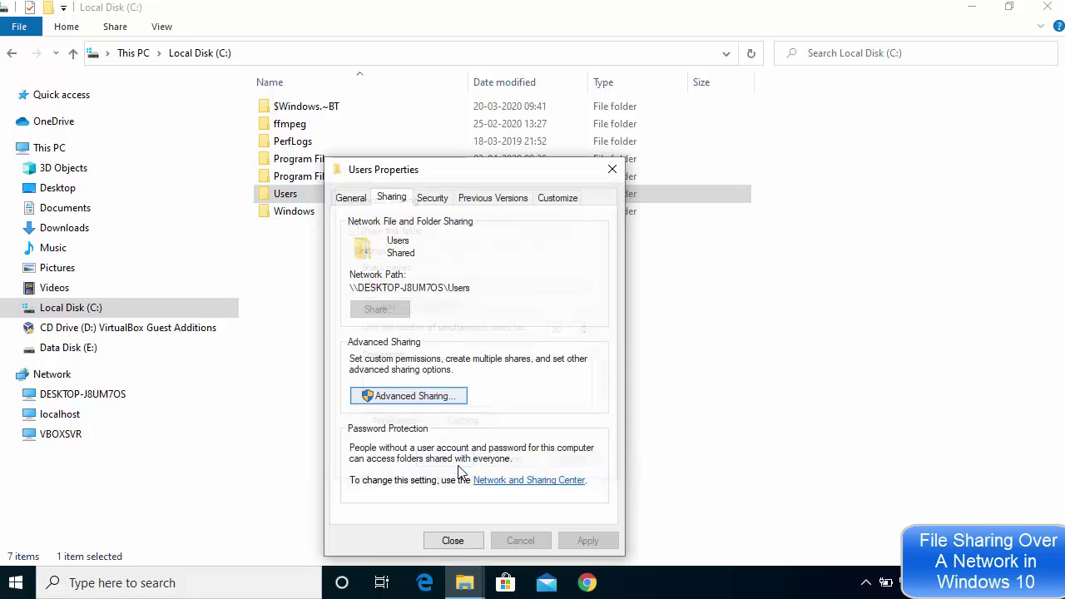
left_click(462, 541)
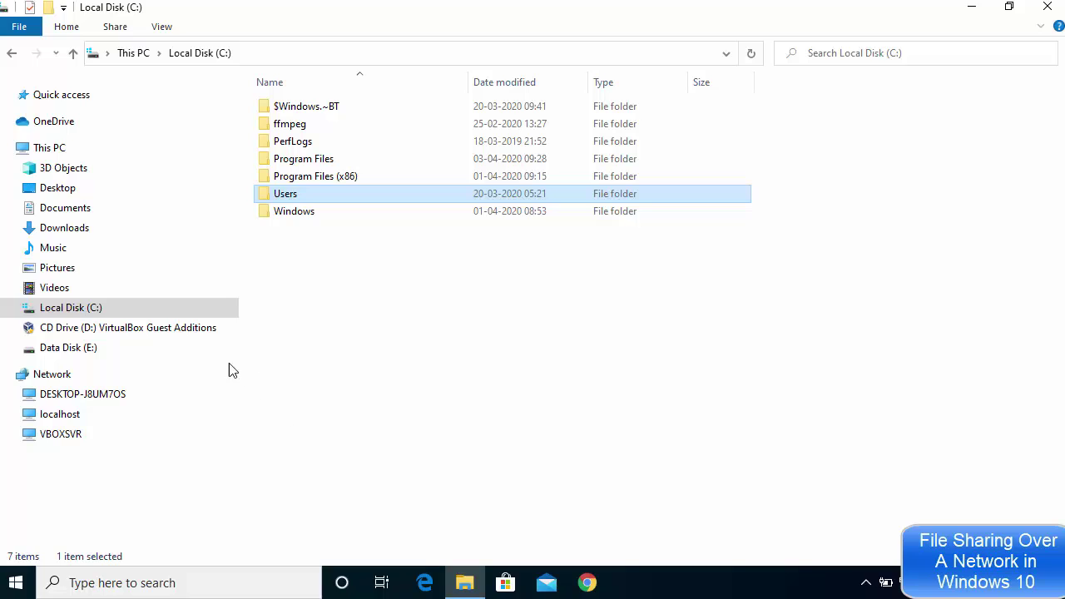
Step: Check that localhost lists the Users and Videos shares, then minimize this PC's Explorer
left_click(108, 421)
left_click(233, 54)
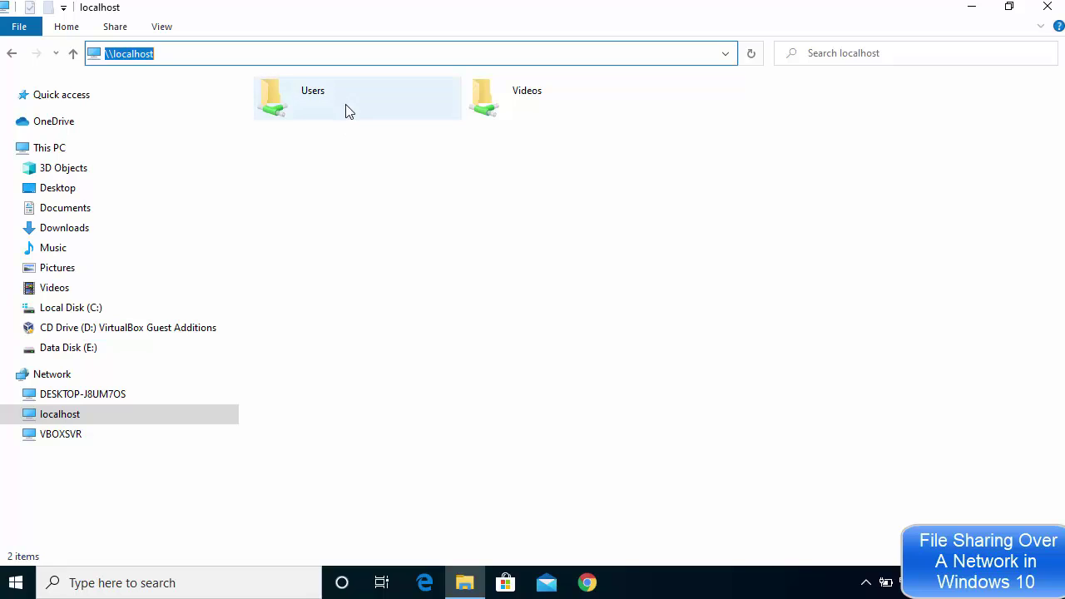
left_click(440, 270)
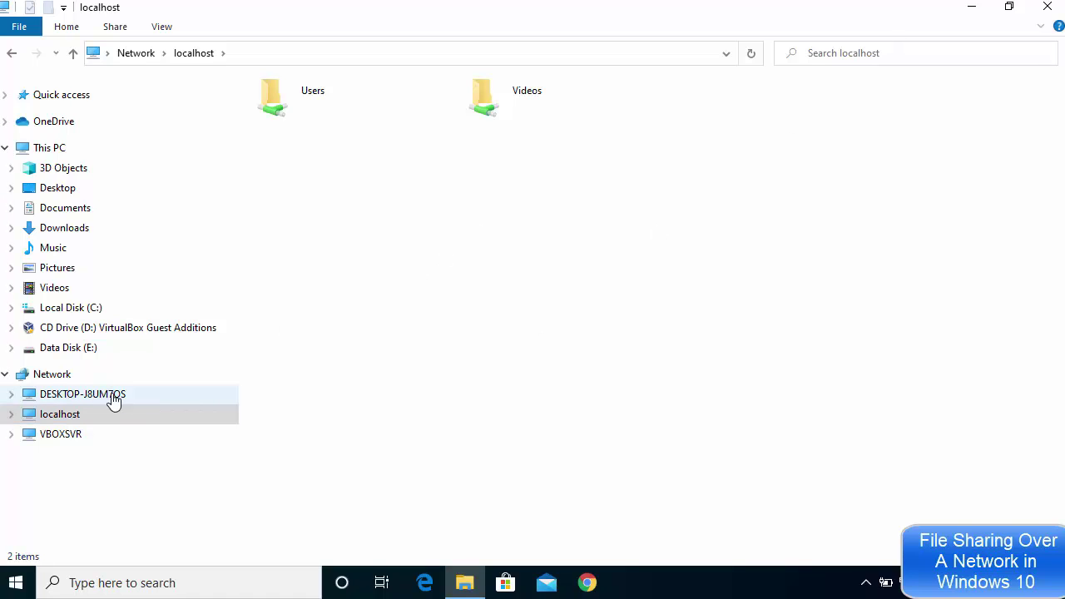
left_click(972, 8)
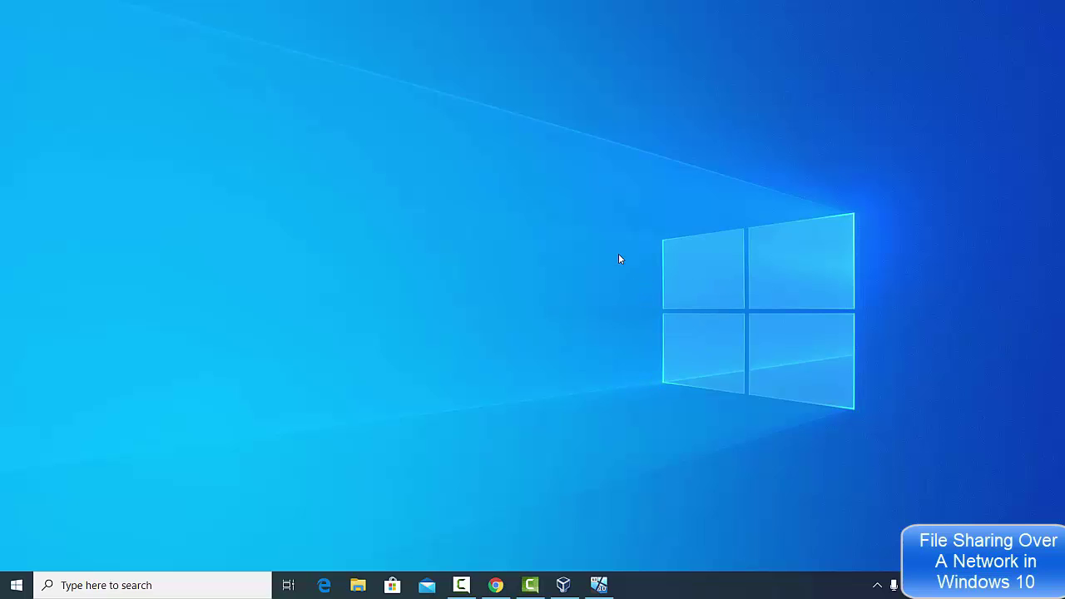
Step: On the second PC, browse Network and open DESKTOP-J8UM7OS to list its Users and Videos shares
left_click(358, 587)
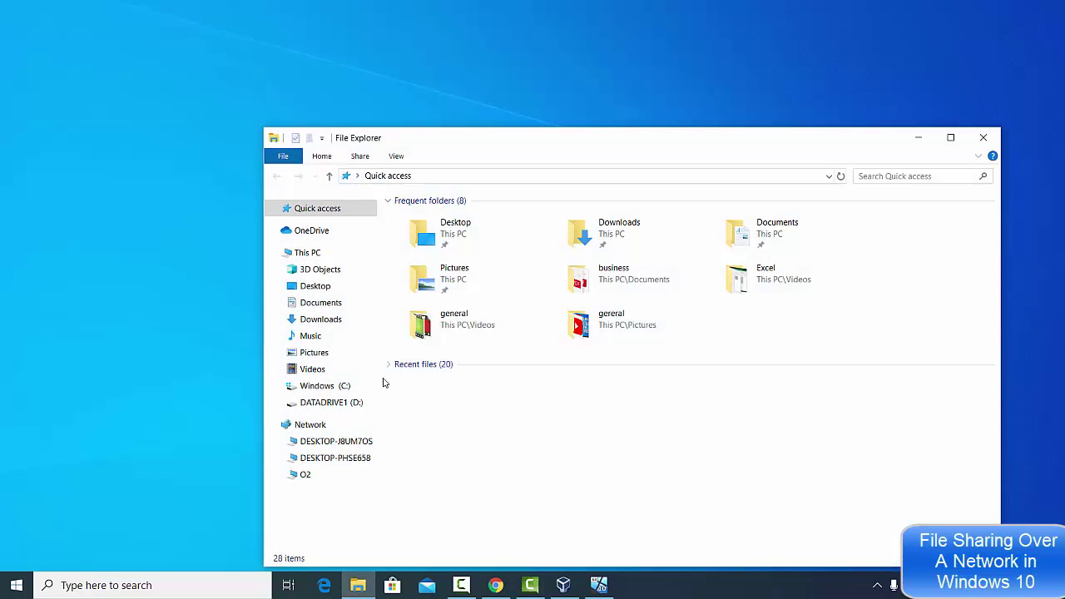
left_click(273, 427)
left_click(321, 428)
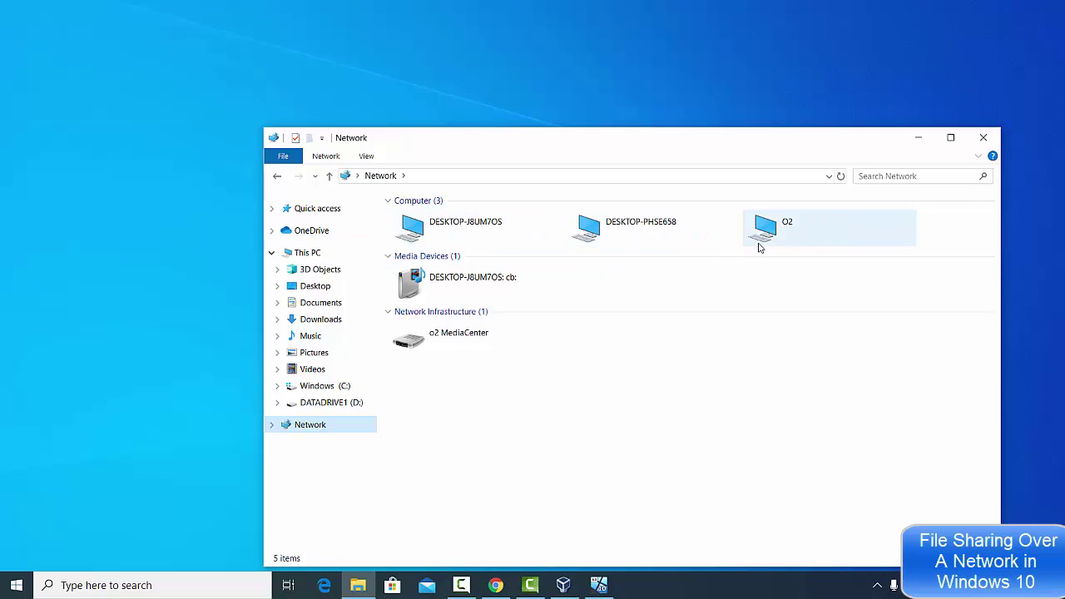
left_click(862, 302)
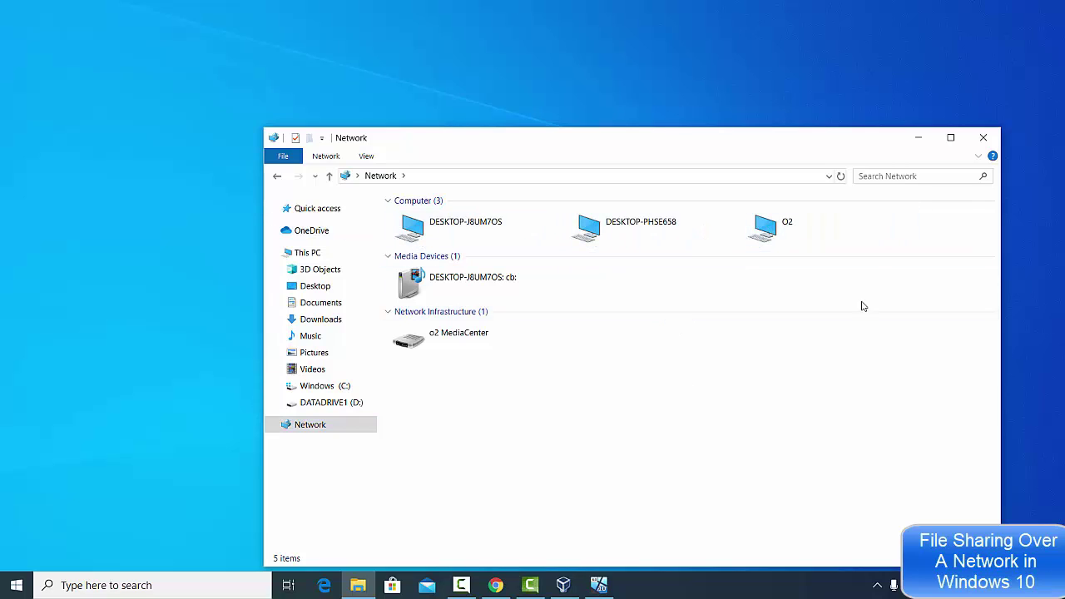
double_click(464, 232)
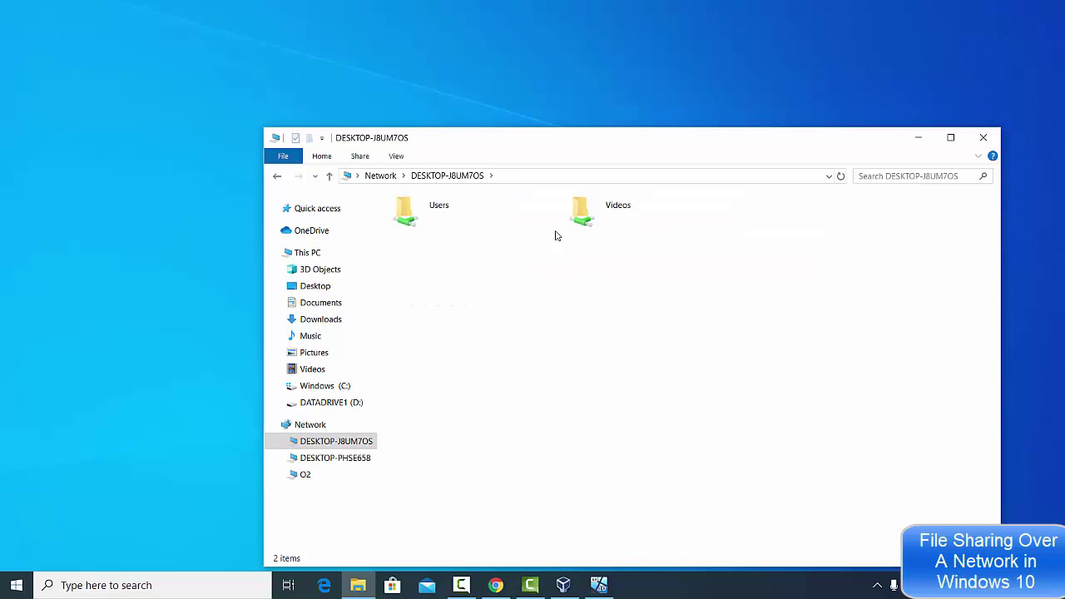
Step: Open the shared Videos folder and play record1.mp4, then open the shared Users folder
double_click(621, 214)
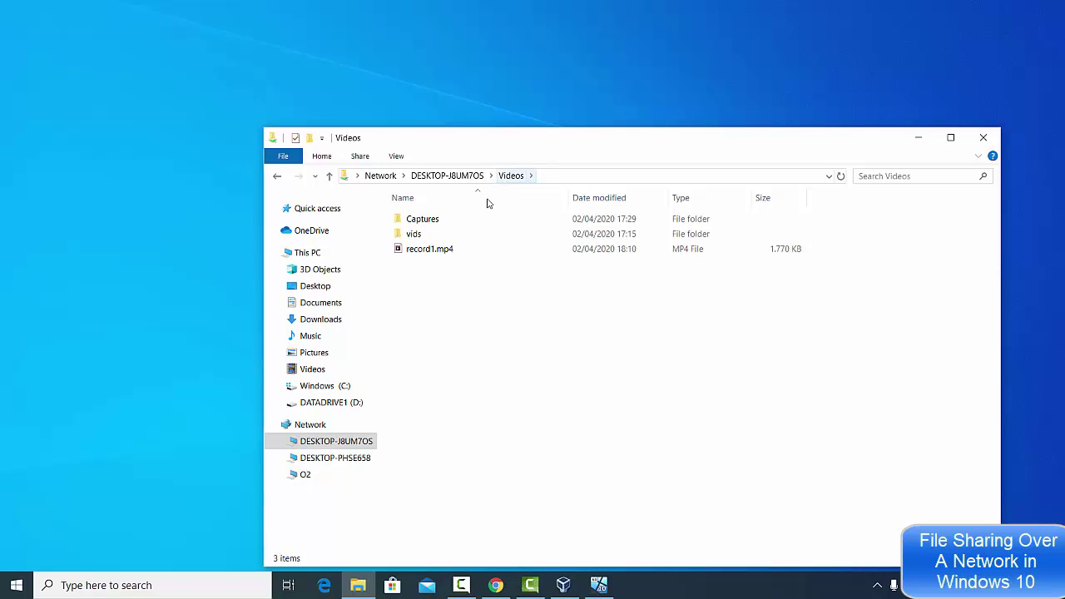
double_click(430, 249)
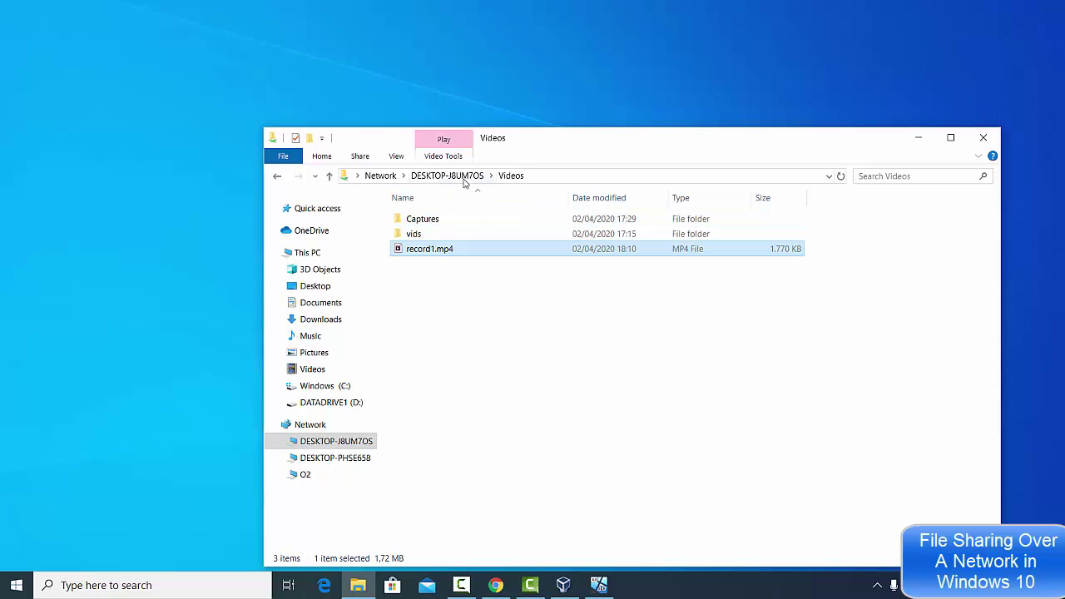
left_click(441, 177)
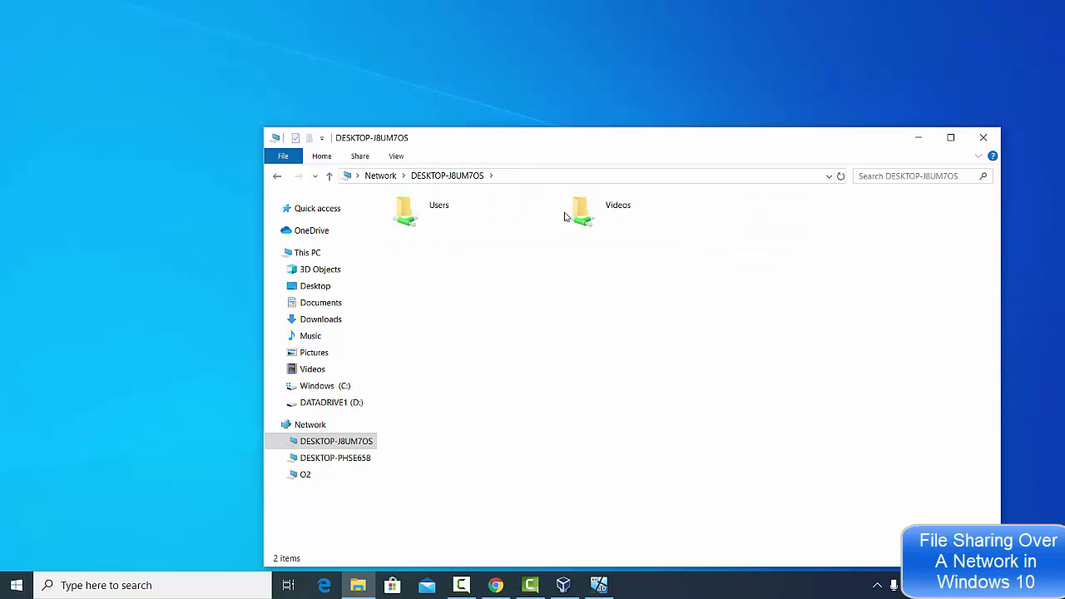
double_click(445, 218)
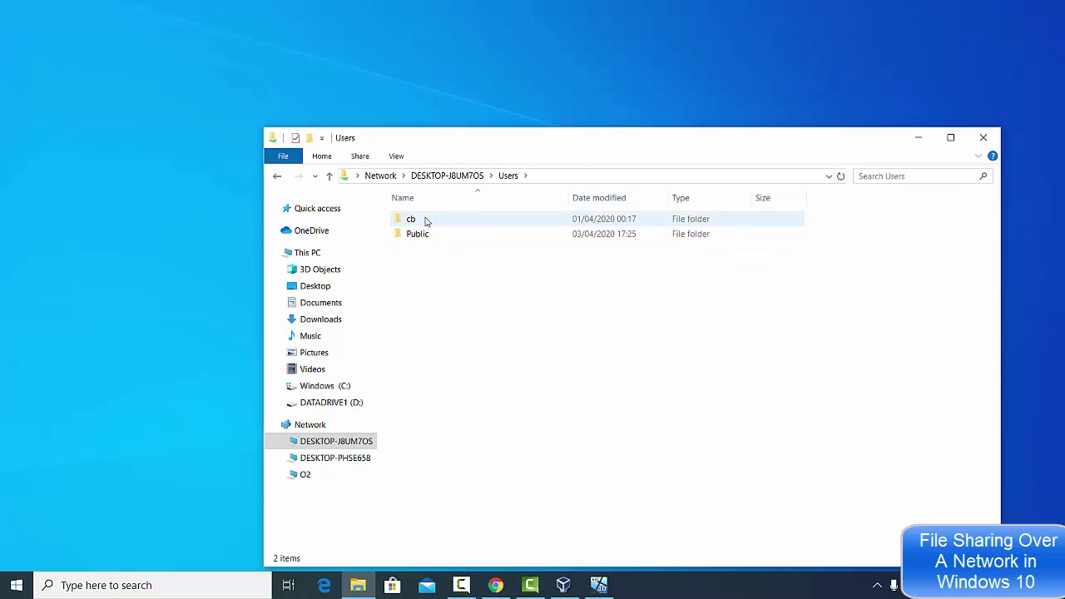
left_click(463, 177)
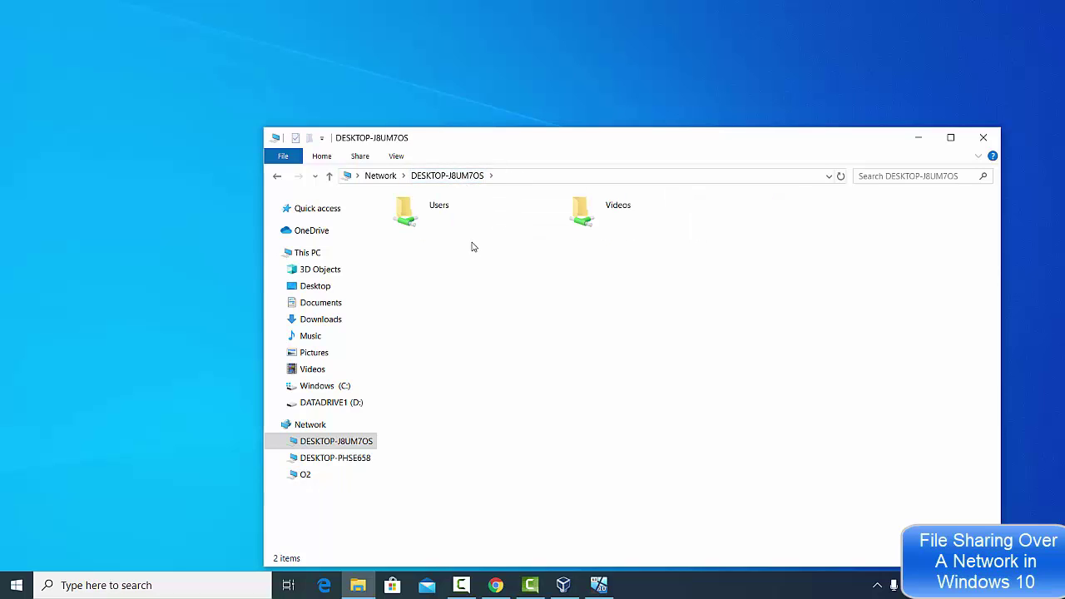